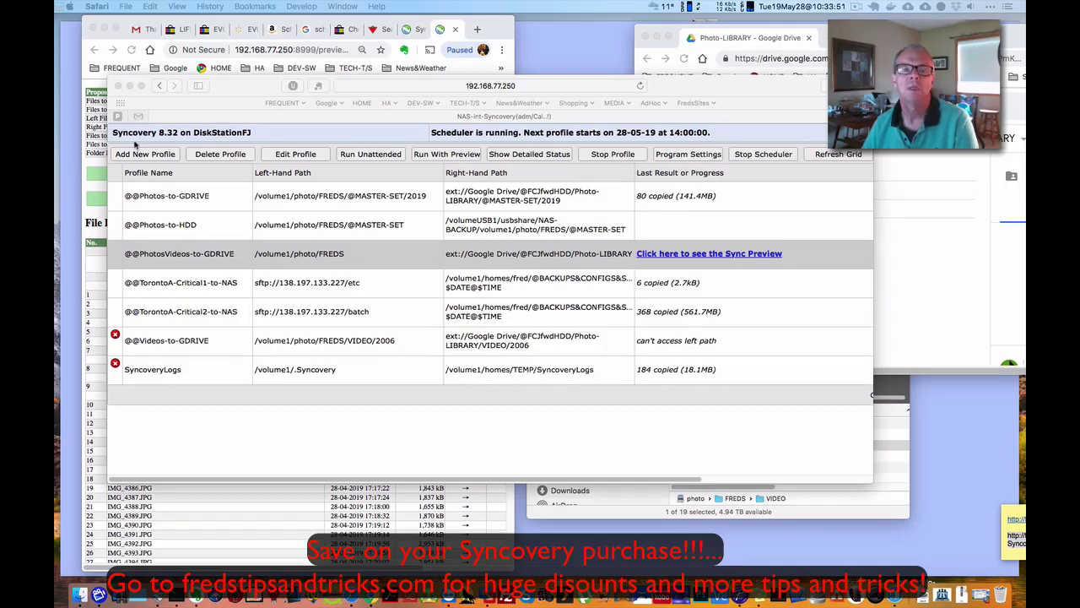
click(296, 157)
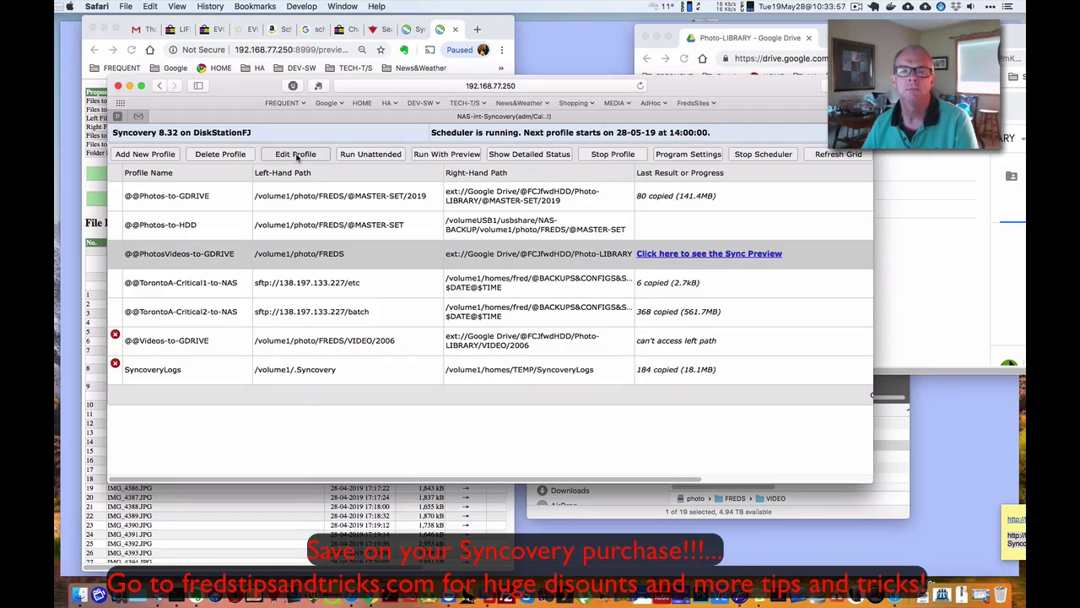
click(296, 154)
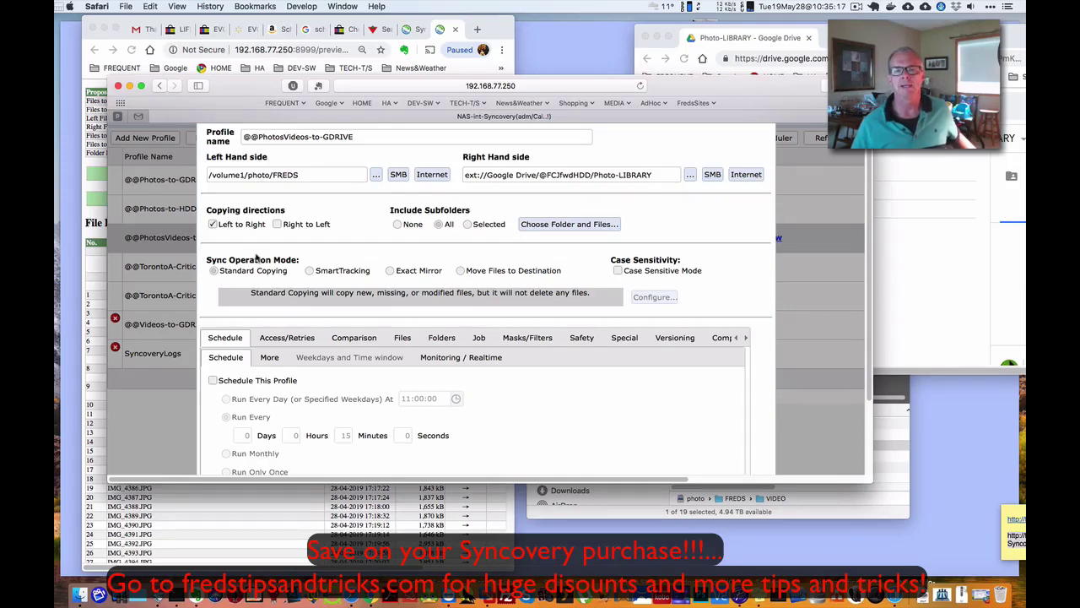
scroll(257, 257, down, 3)
scroll(258, 258, down, 2)
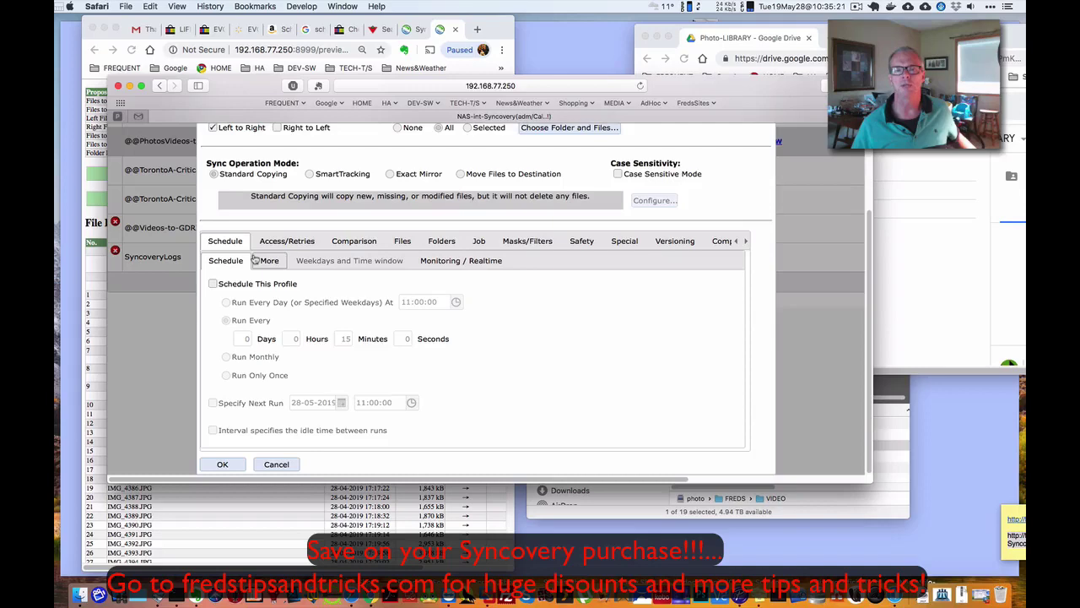
scroll(255, 258, up, 4)
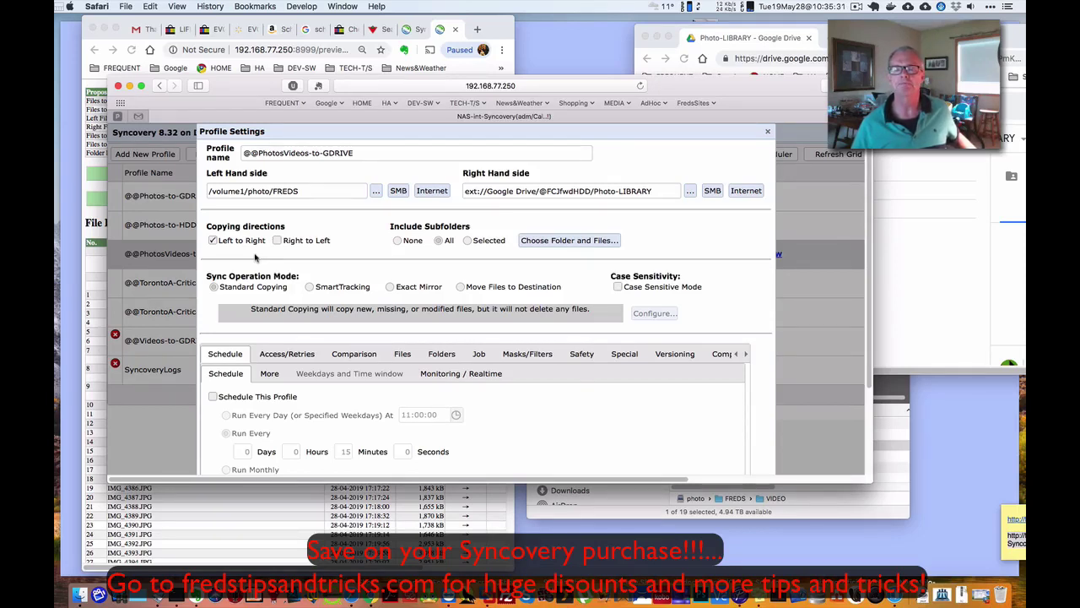
scroll(256, 258, down, 3)
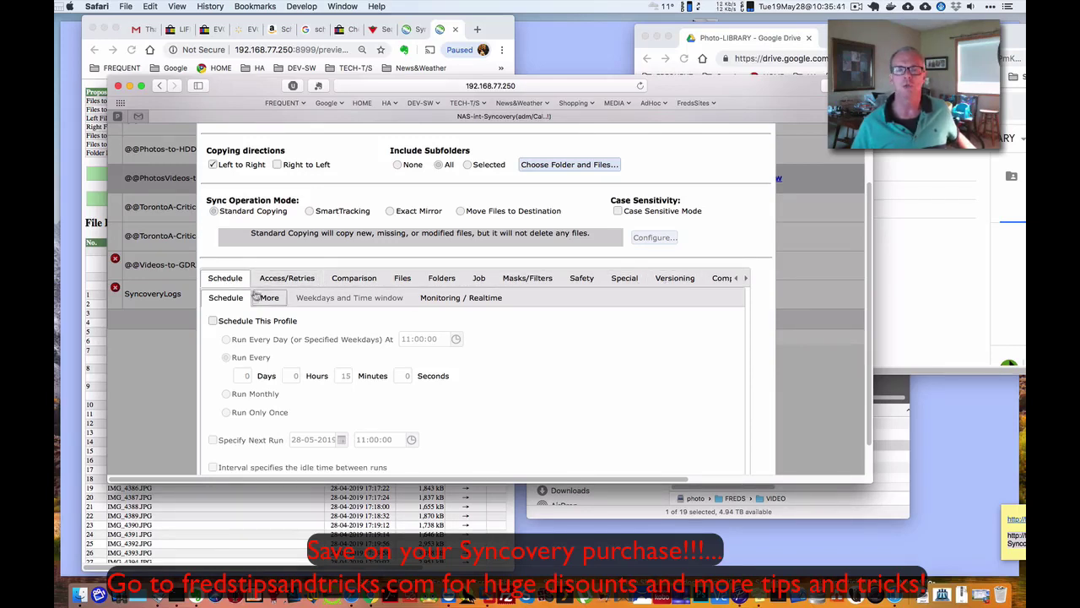
scroll(322, 253, up, 2)
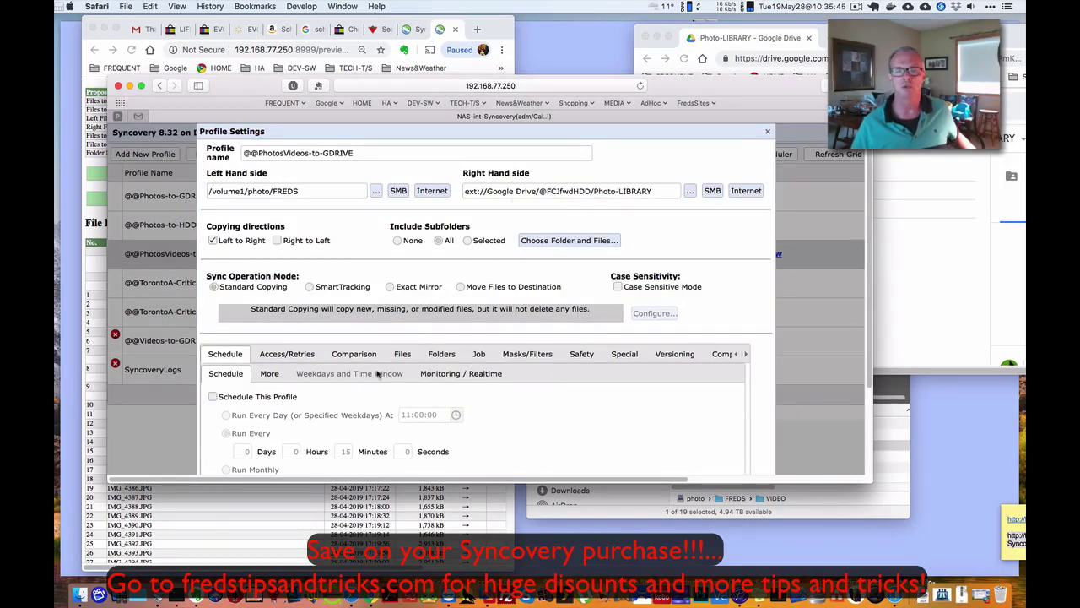
scroll(378, 374, down, 1)
scroll(377, 374, down, 3)
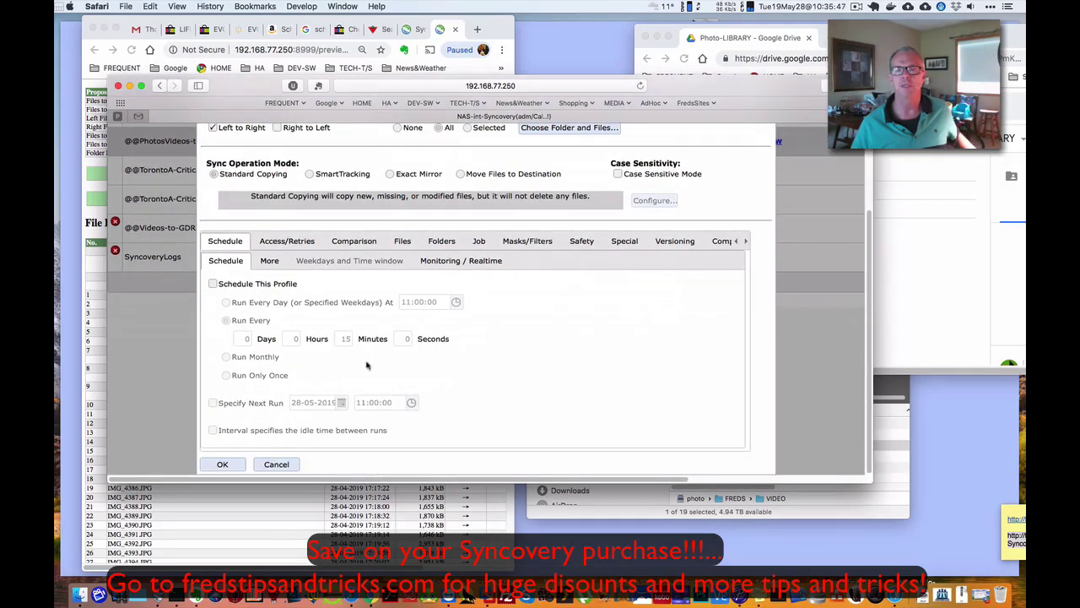
click(527, 242)
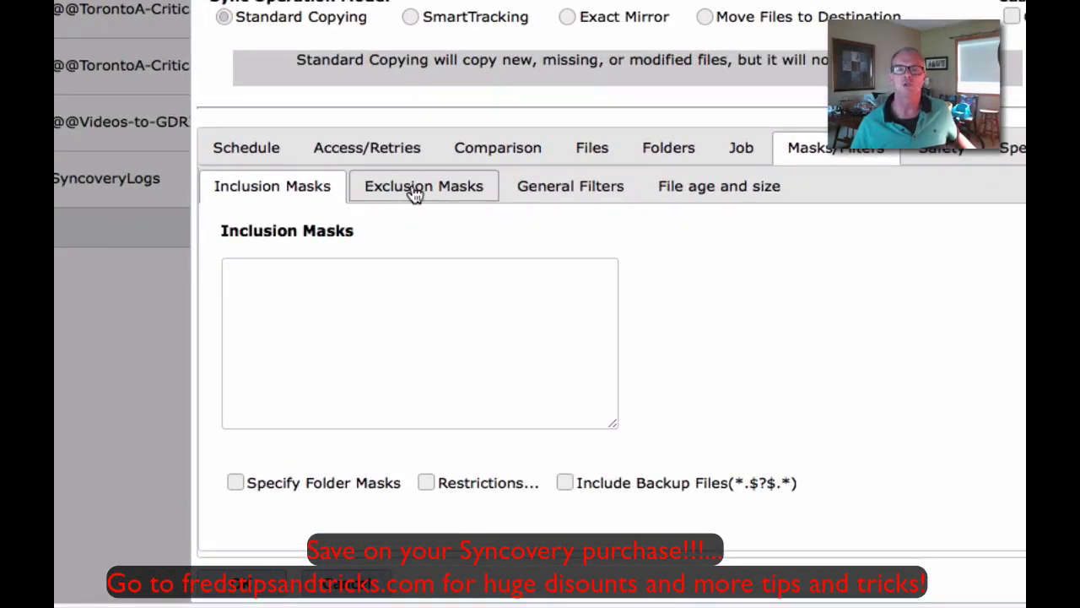
click(414, 193)
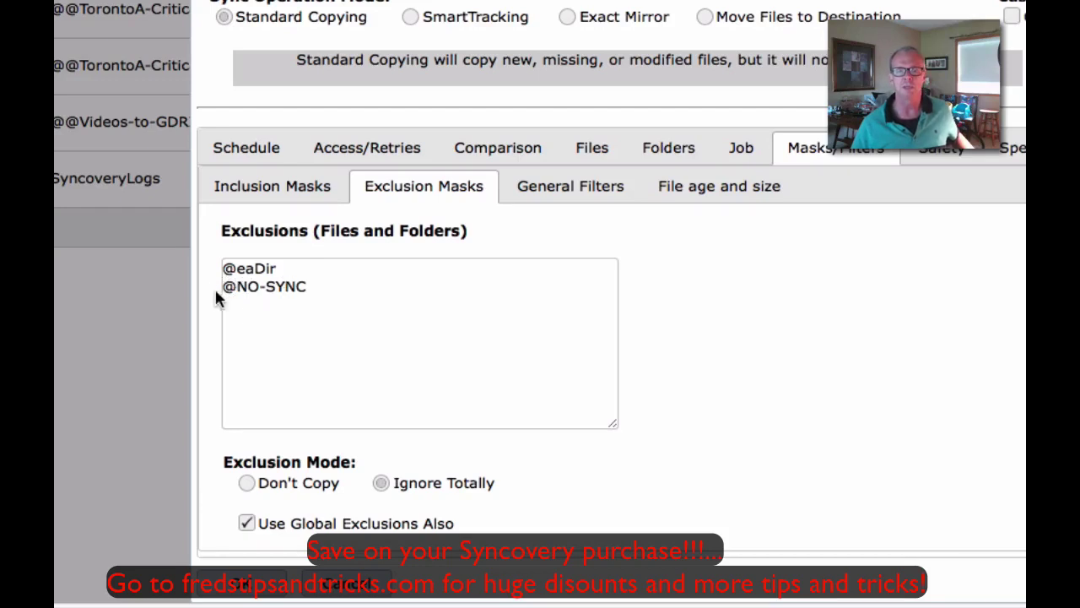
drag(312, 288, 216, 287)
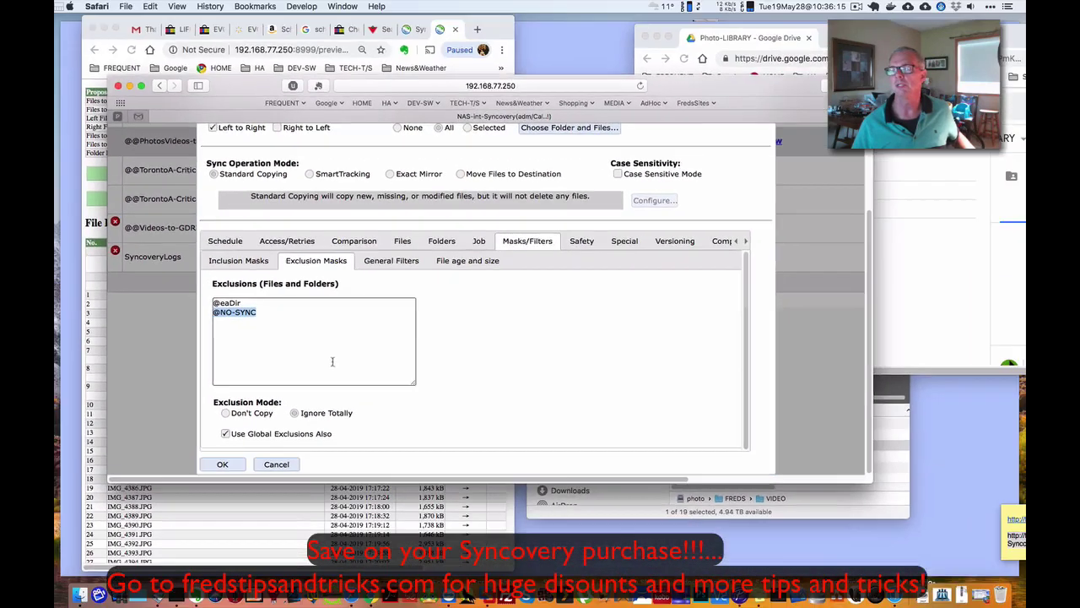
Switch to the Finder window showing the FREDS folder and move it up beside the exclusion list
click(593, 500)
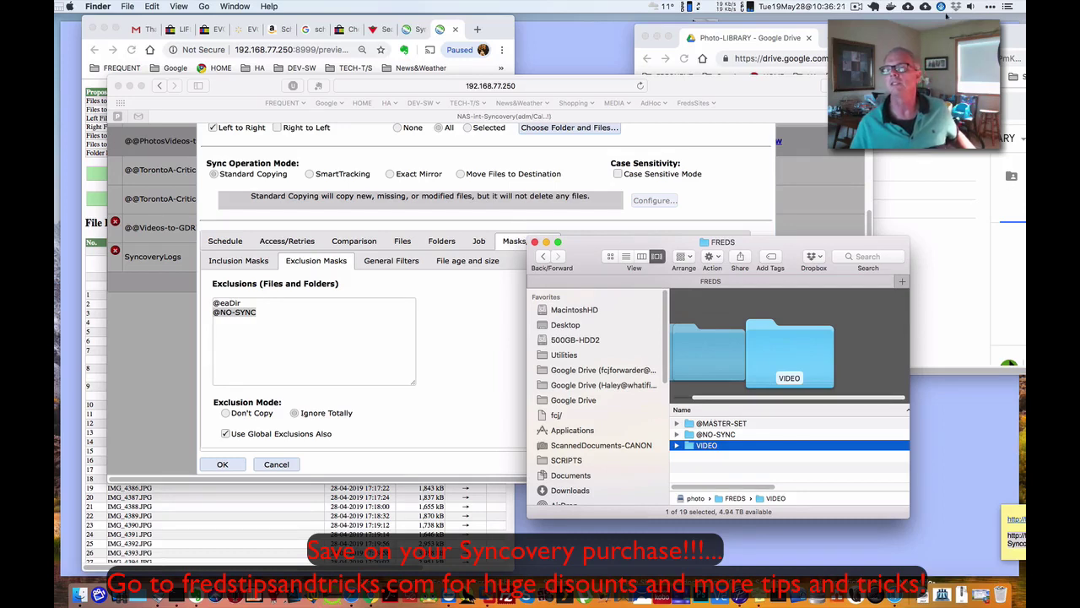
click(857, 6)
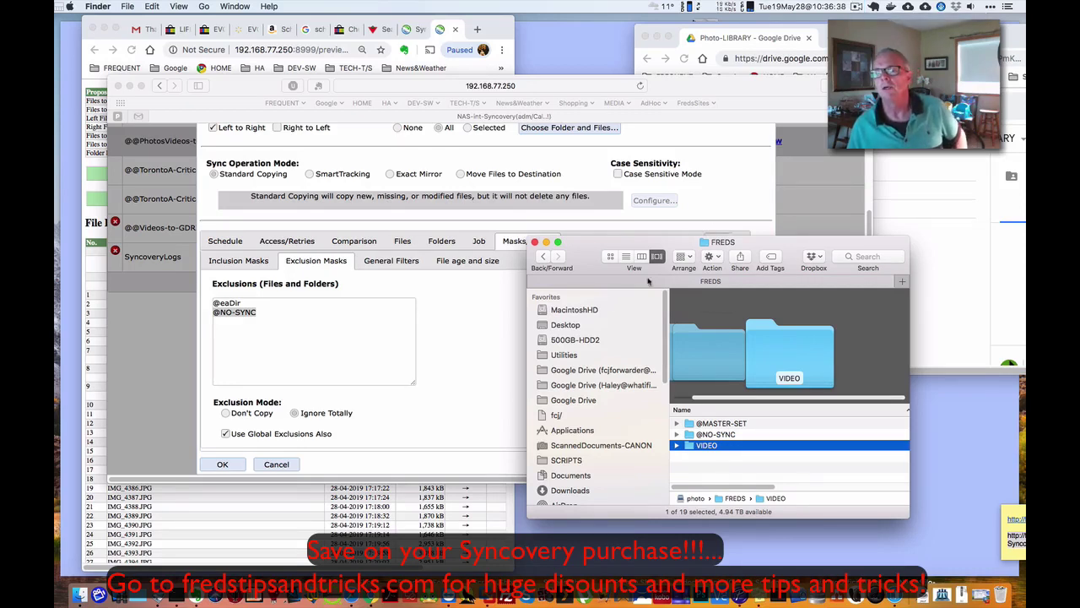
drag(592, 260, 565, 191)
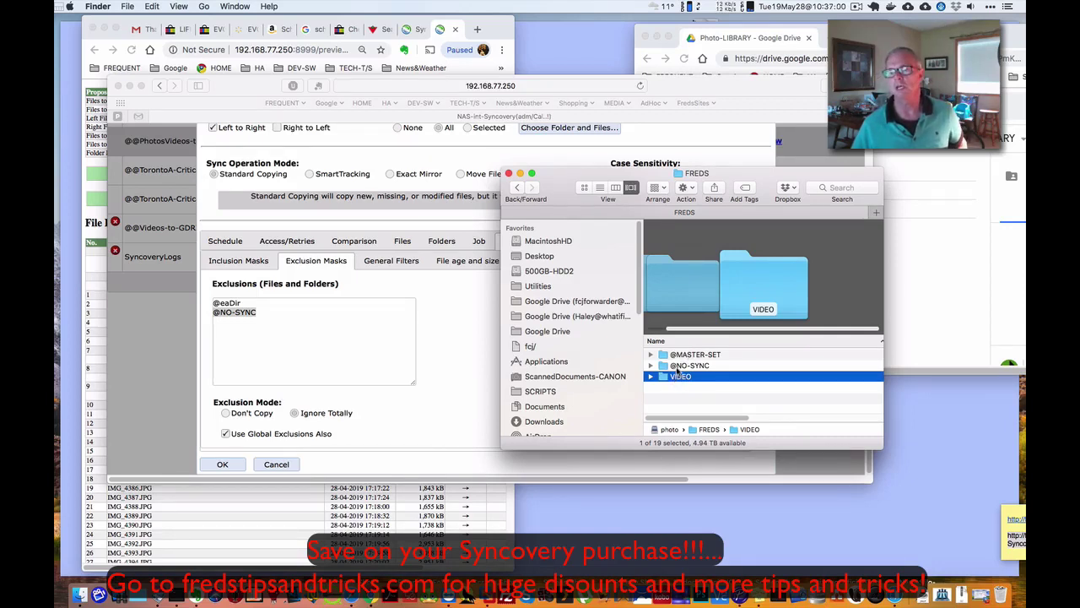
click(651, 379)
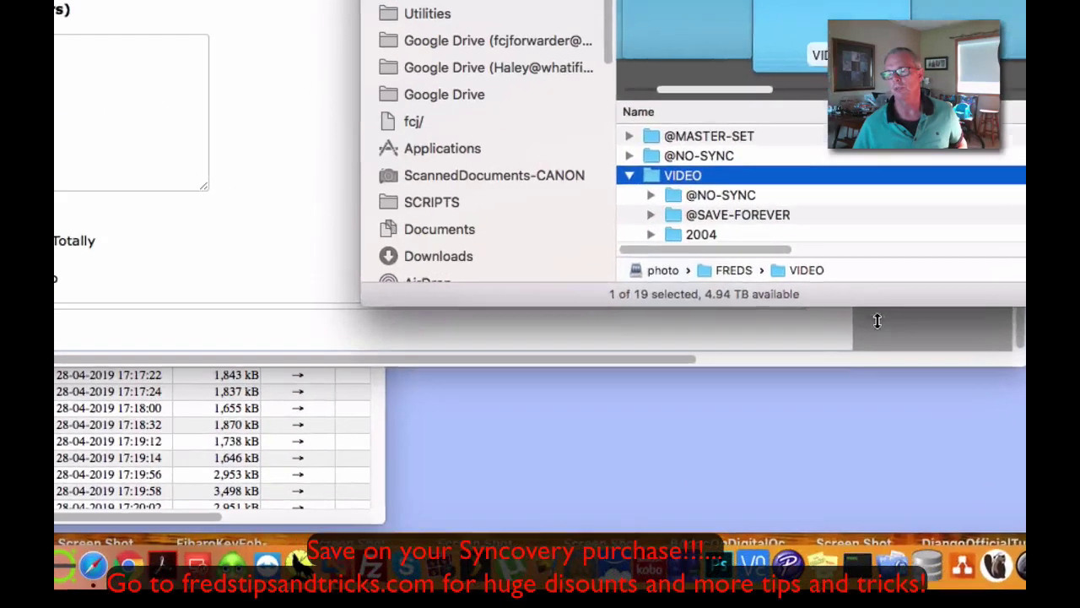
drag(786, 449, 821, 565)
scroll(806, 393, down, 5)
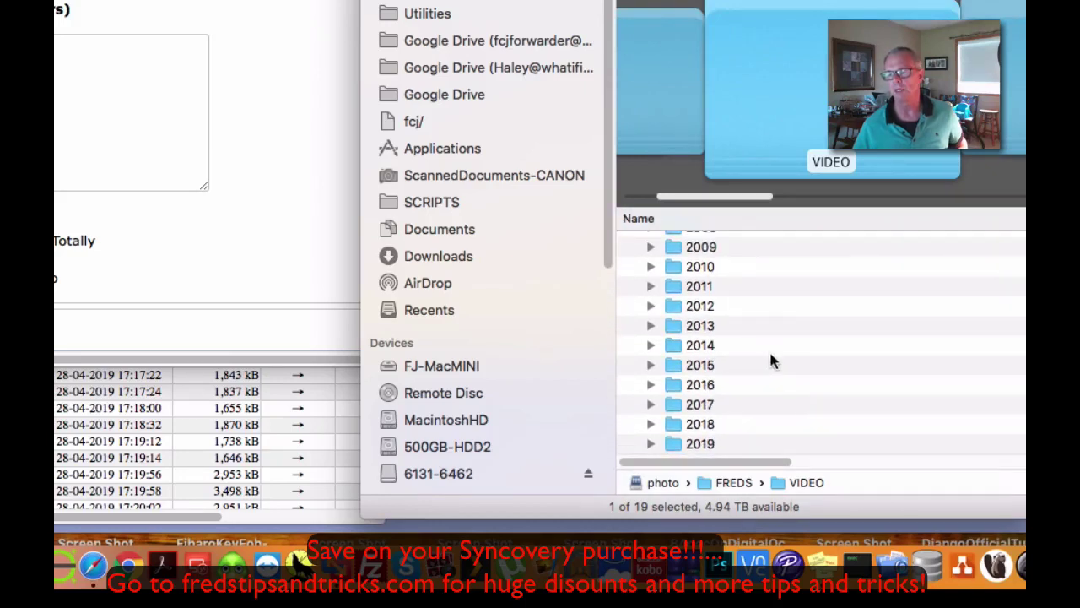
scroll(739, 312, up, 5)
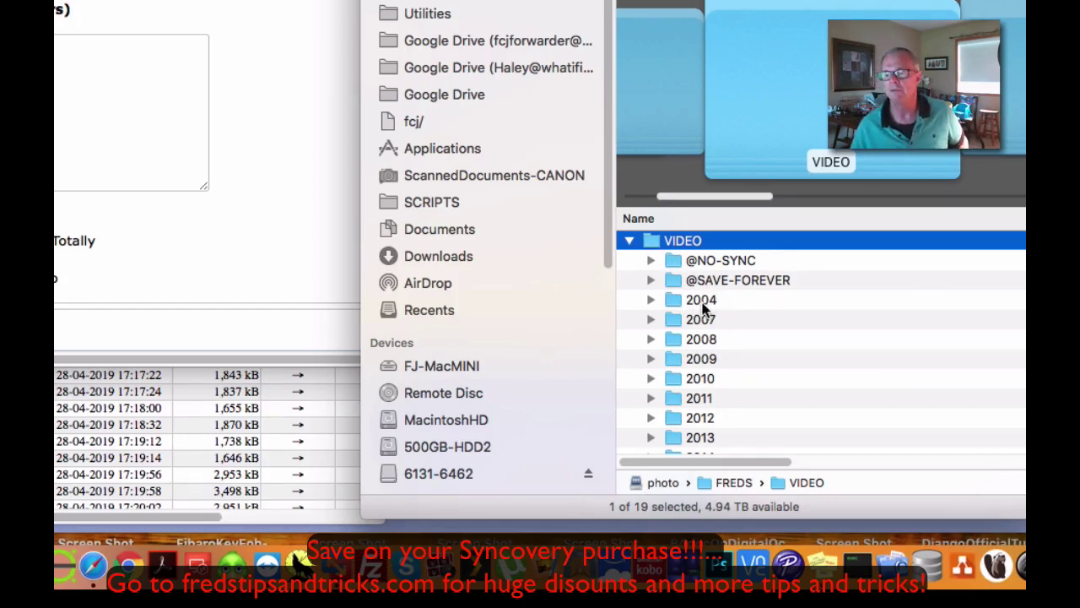
scroll(703, 311, down, 2)
scroll(702, 311, down, 2)
scroll(702, 311, up, 4)
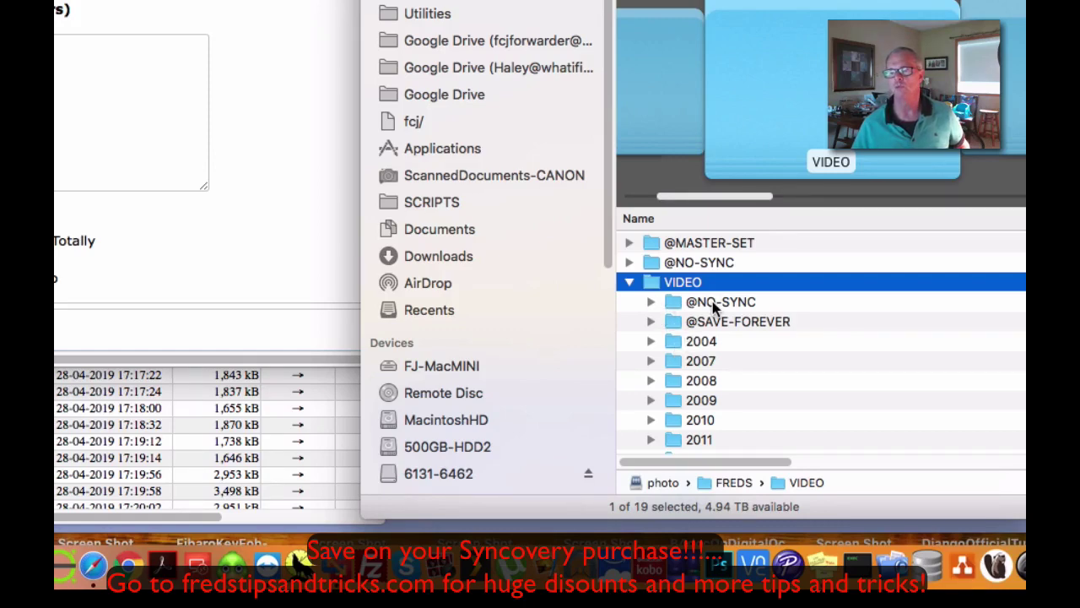
drag(722, 306, 0, 49)
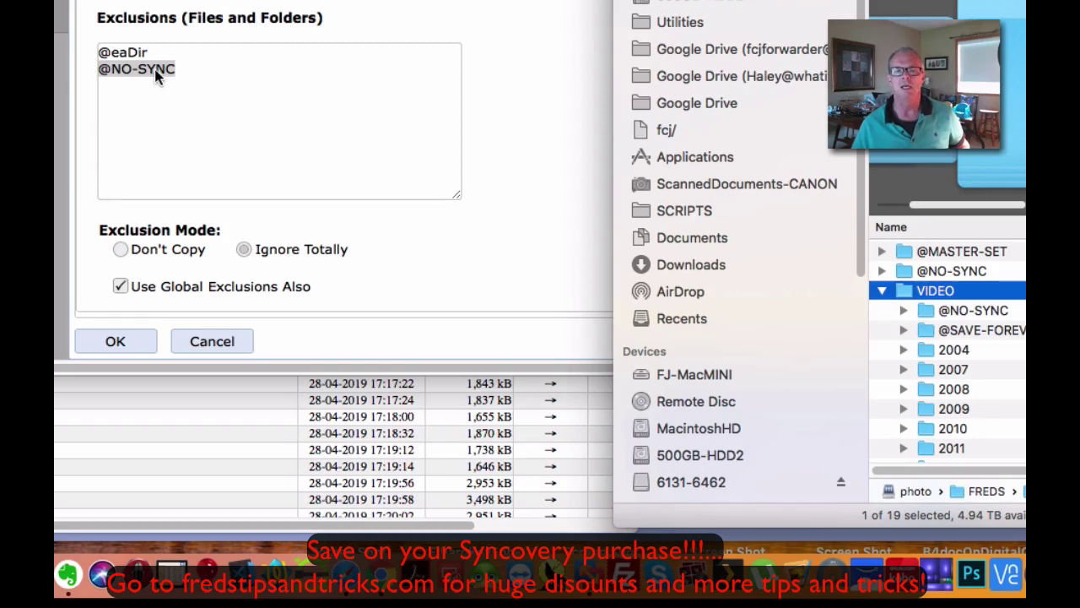
click(903, 310)
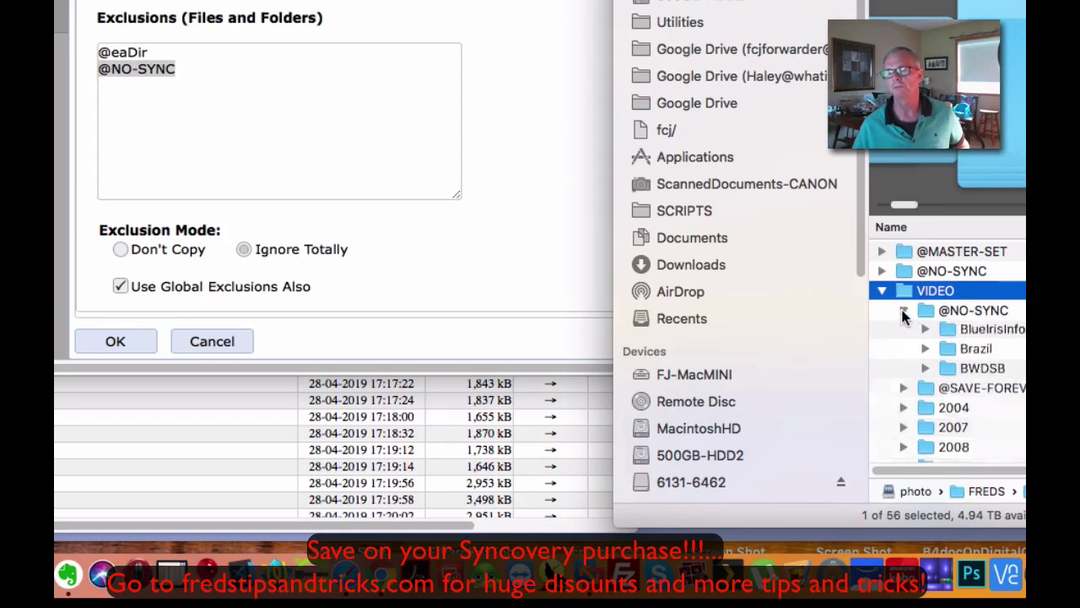
scroll(945, 354, down, 5)
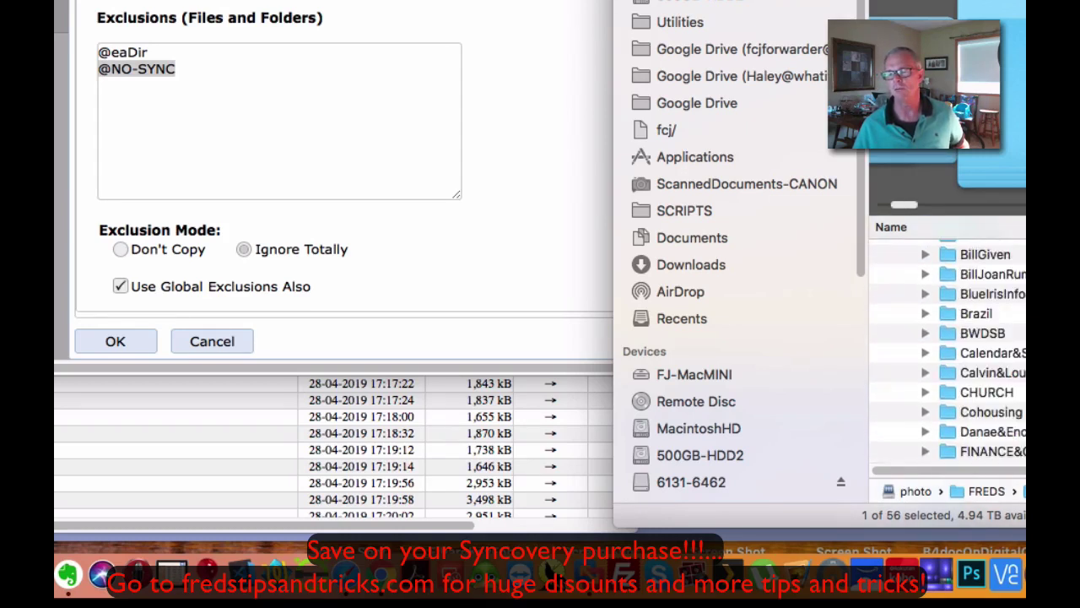
scroll(945, 354, up, 5)
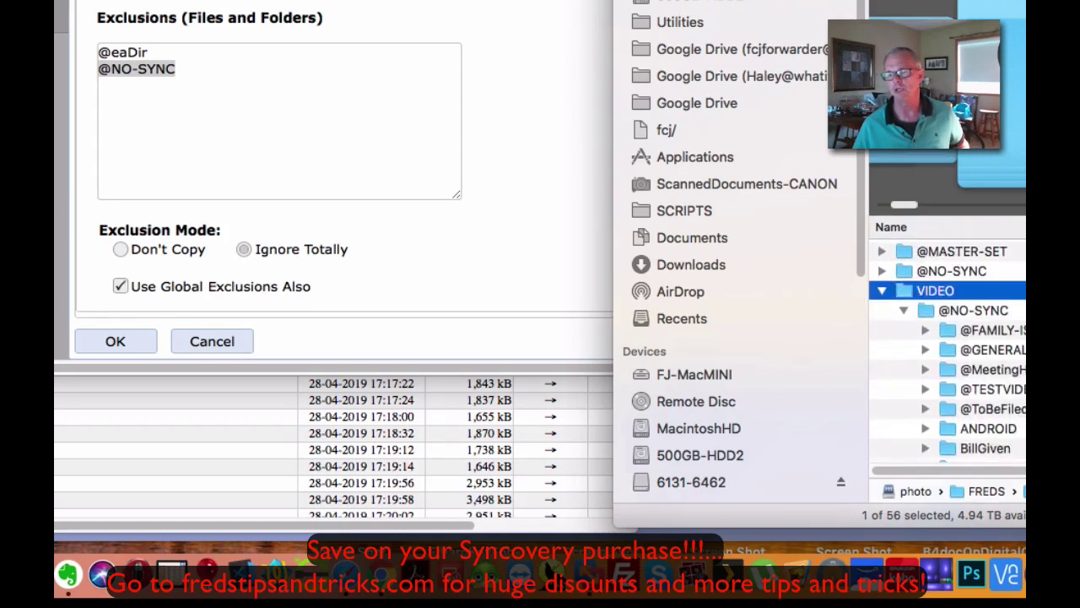
click(905, 309)
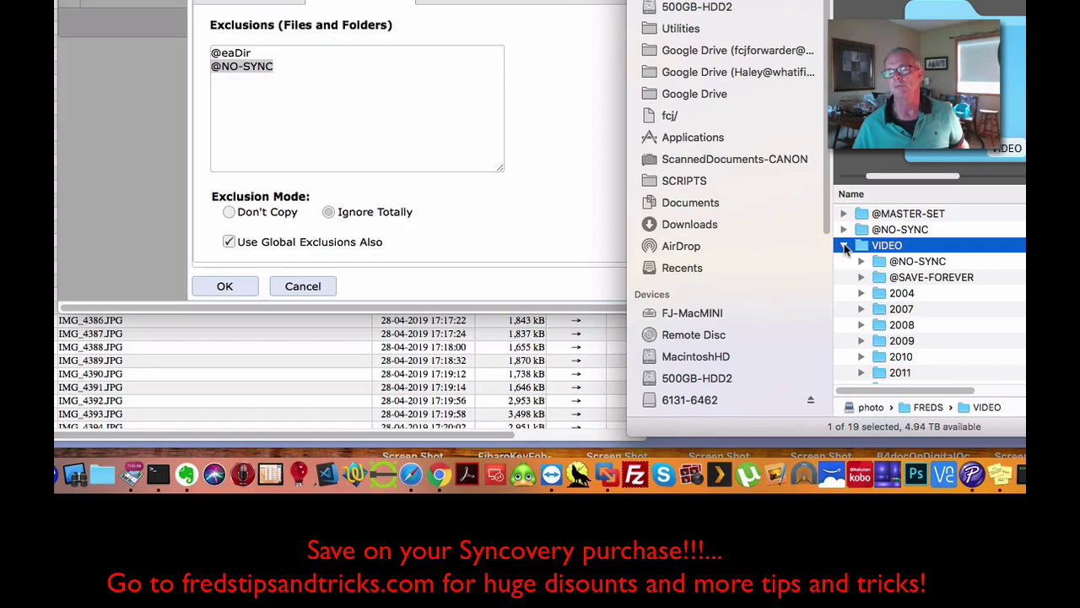
click(844, 246)
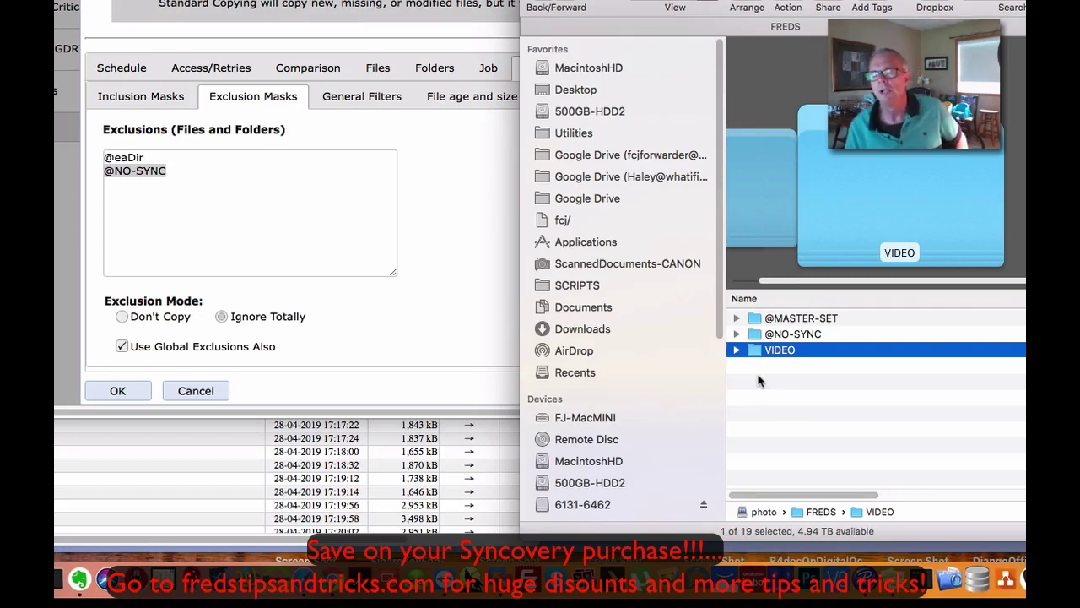
click(736, 318)
scroll(835, 392, down, 5)
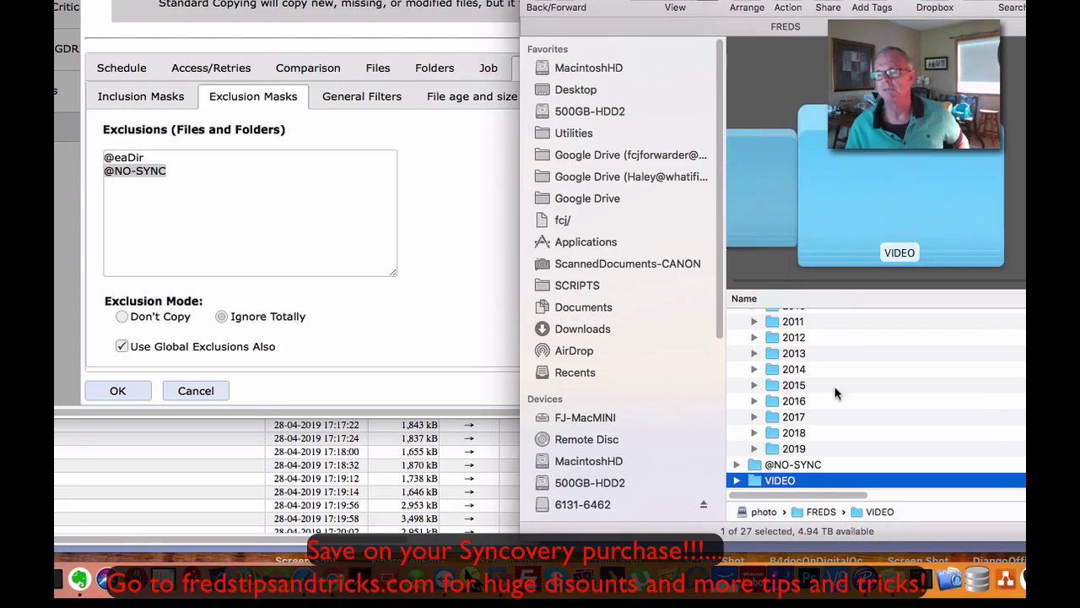
click(753, 448)
scroll(793, 408, down, 2)
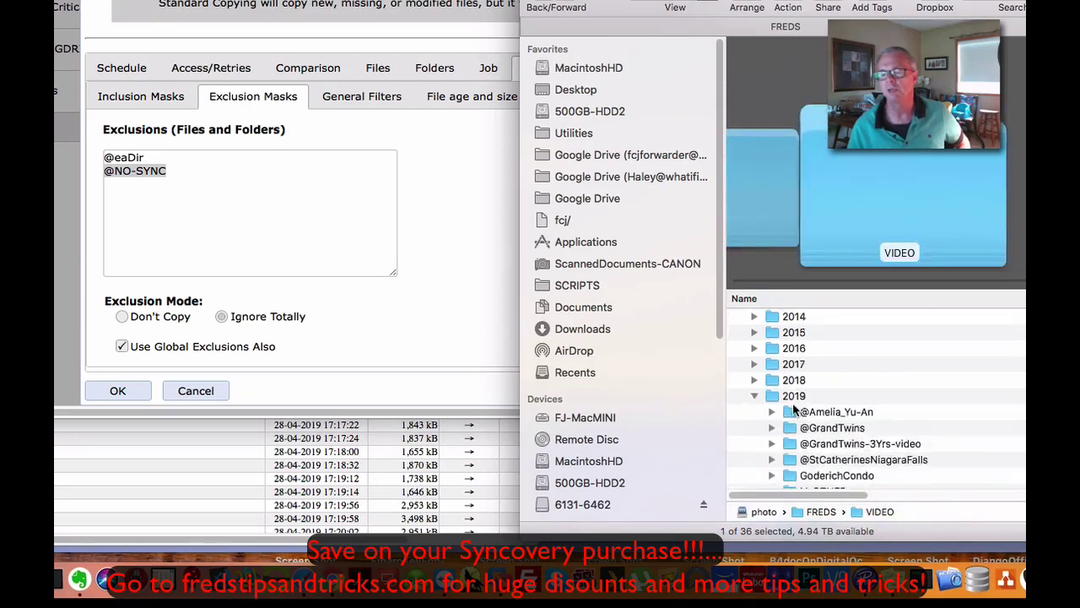
scroll(794, 409, down, 3)
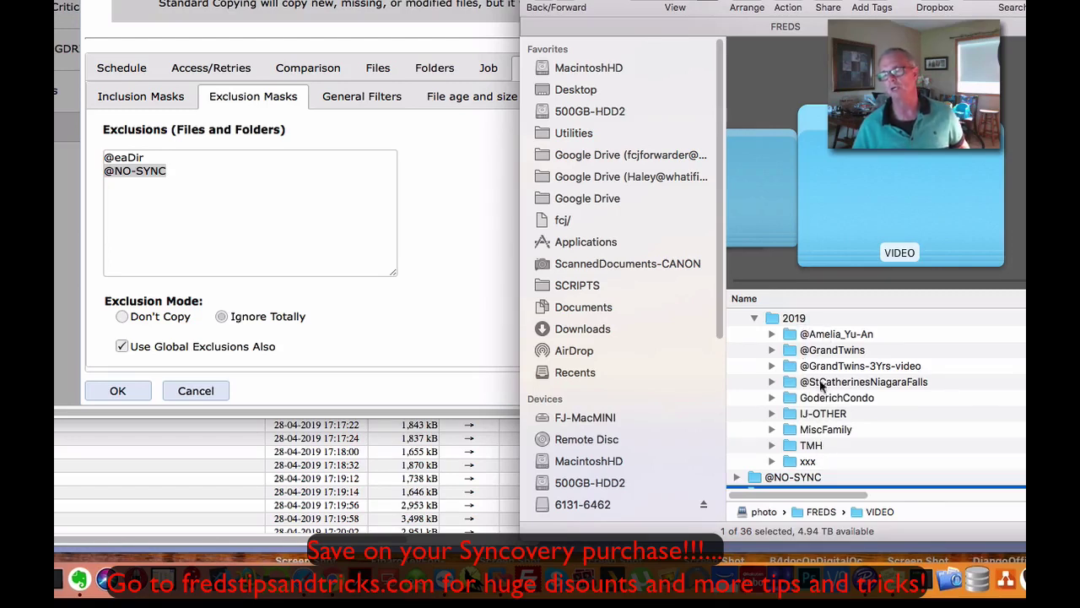
click(754, 319)
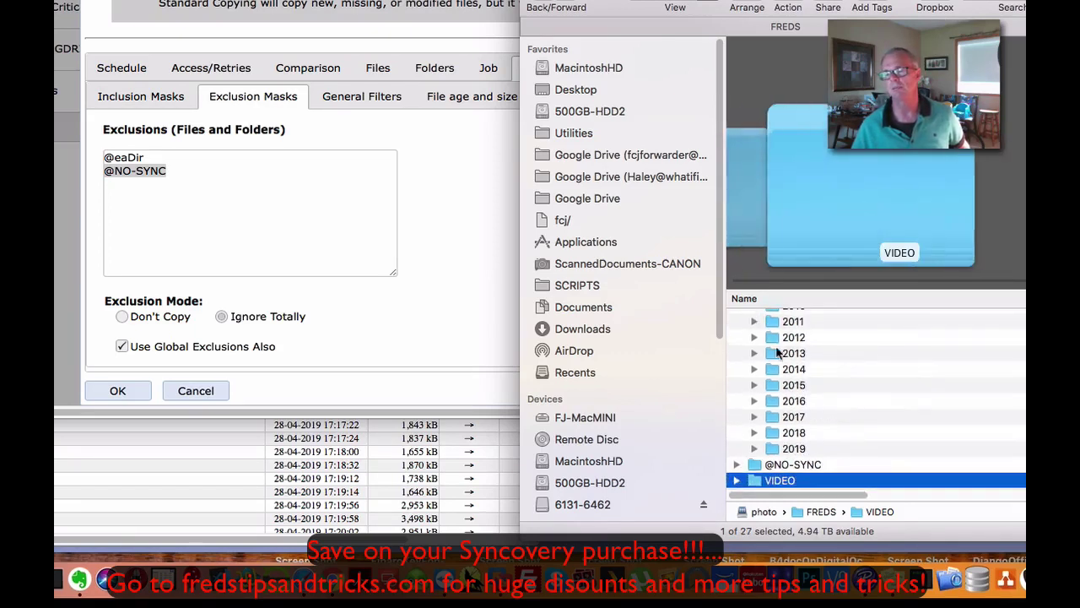
scroll(781, 356, up, 5)
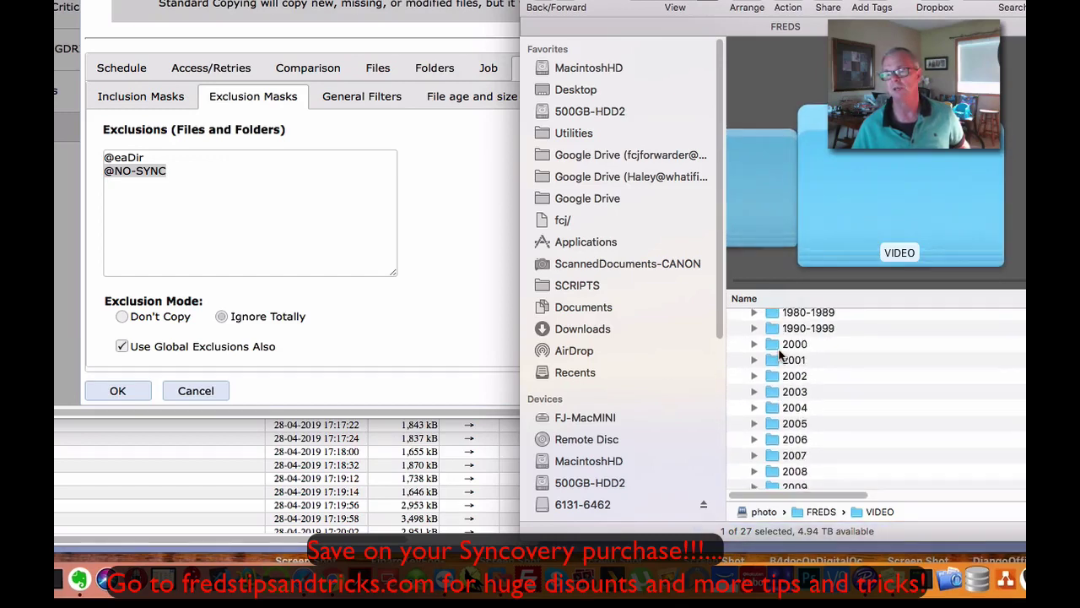
scroll(781, 356, up, 2)
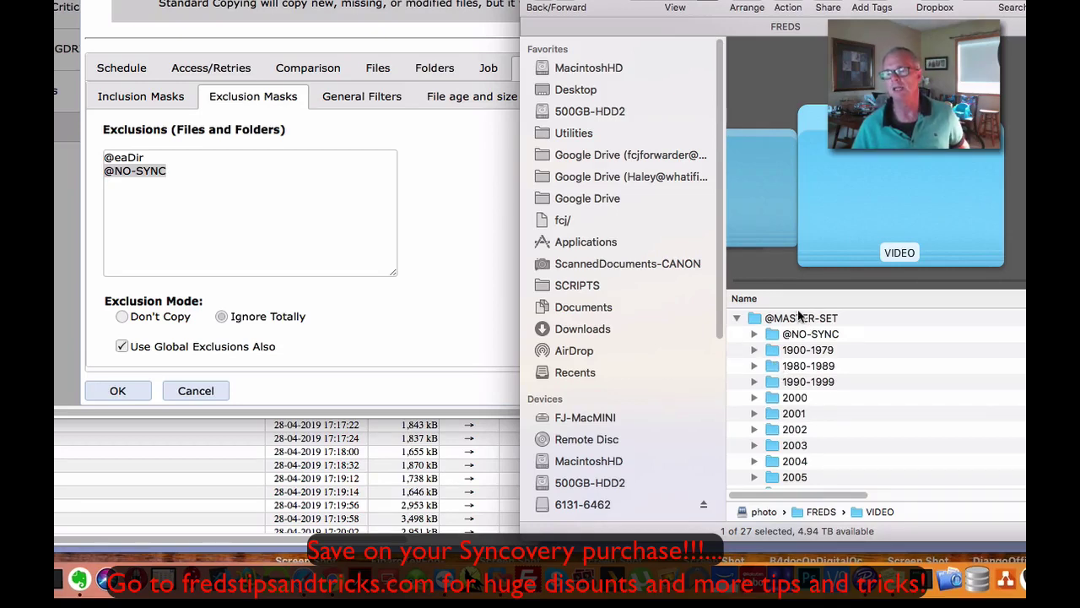
click(756, 336)
scroll(806, 372, down, 10)
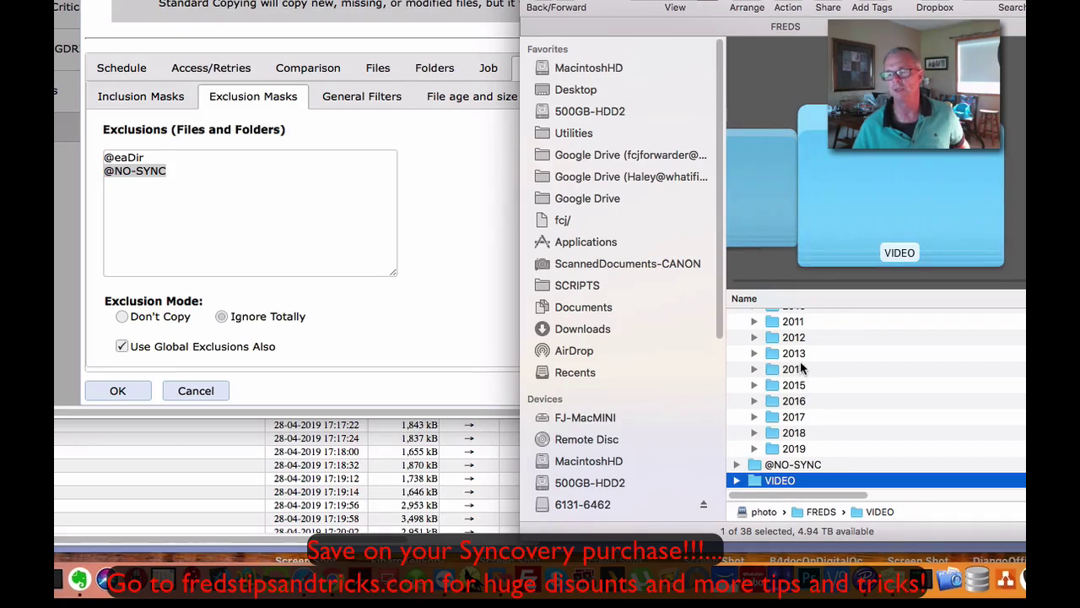
scroll(802, 369, up, 2)
scroll(802, 369, down, 2)
click(736, 464)
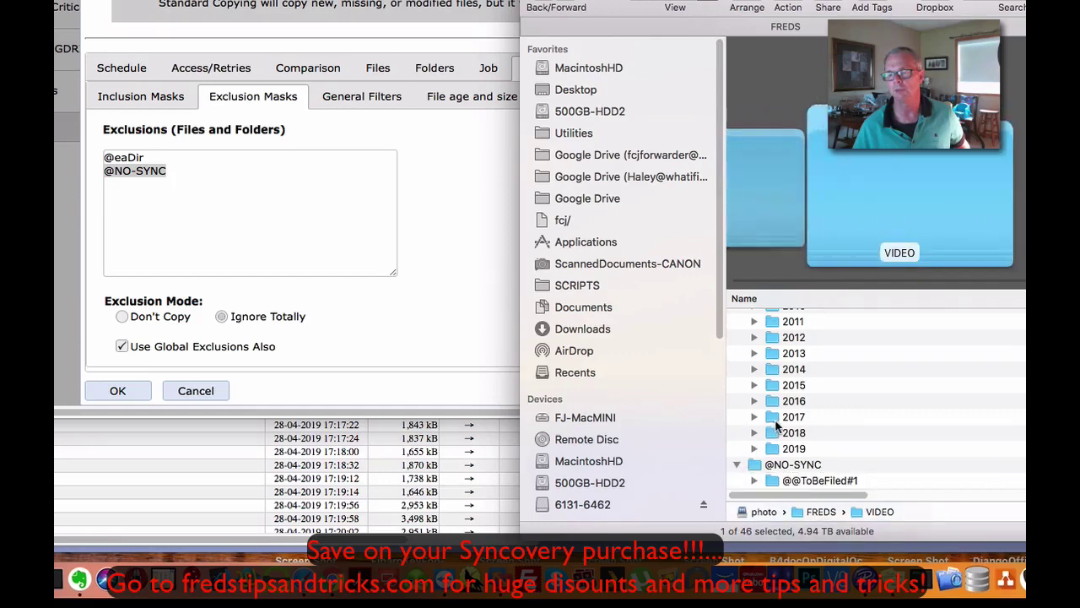
scroll(777, 427, down, 4)
scroll(782, 419, up, 3)
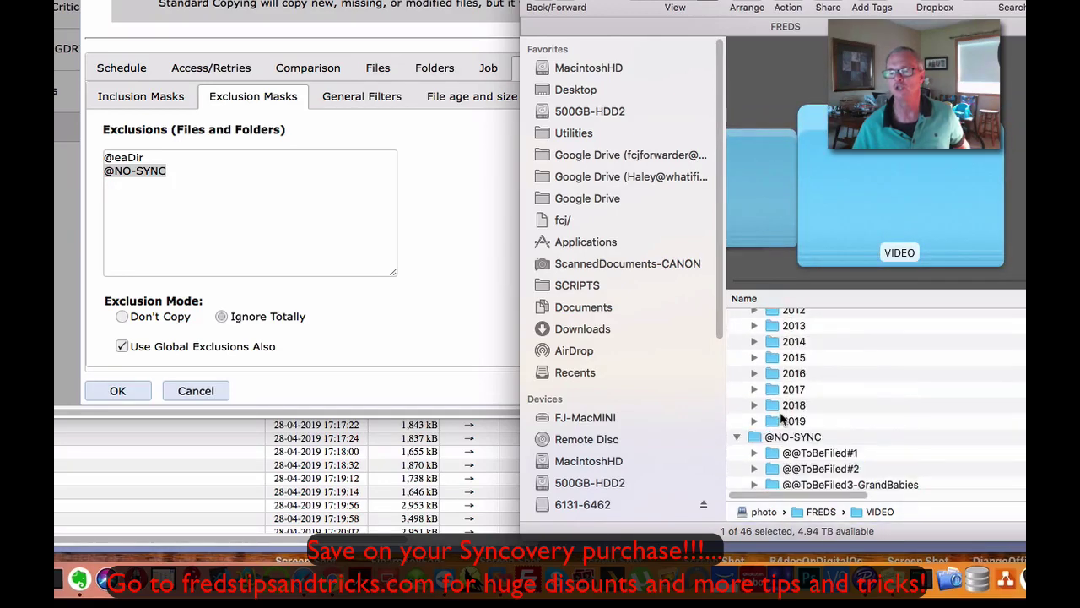
click(737, 436)
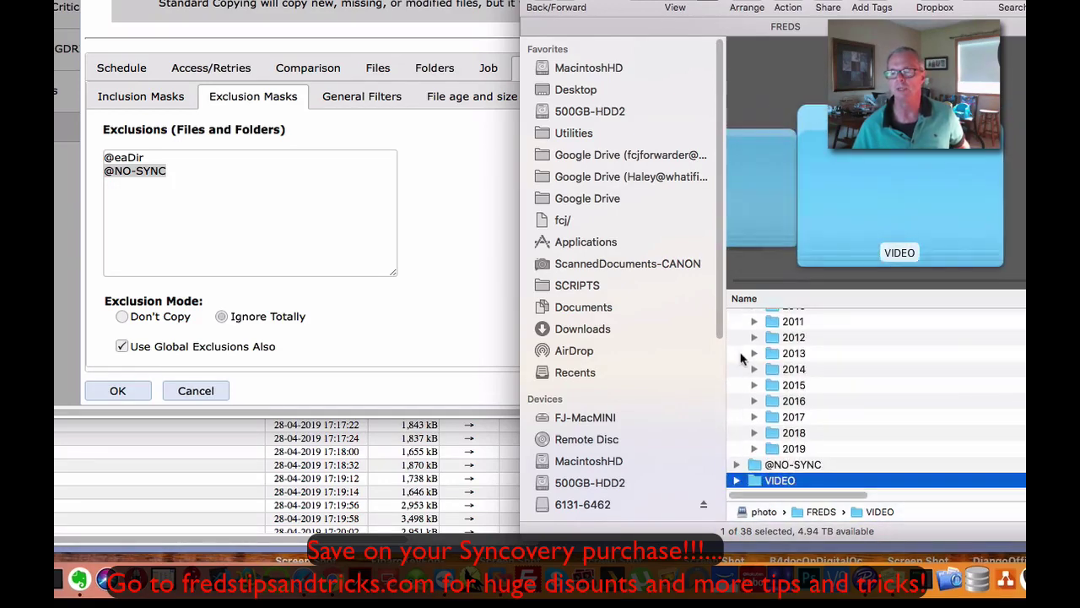
scroll(743, 355, up, 10)
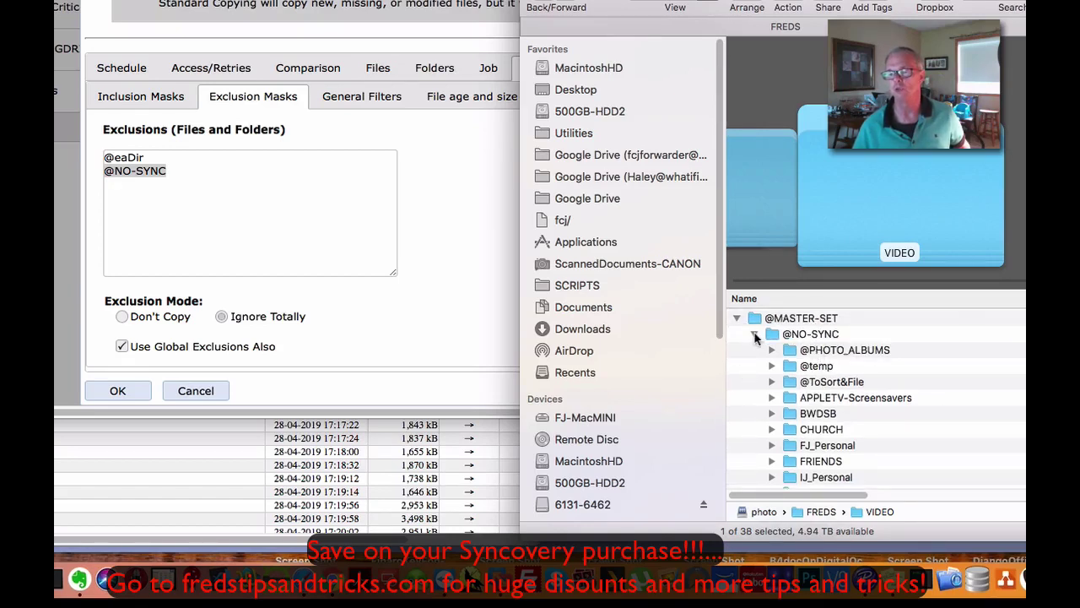
click(756, 336)
scroll(844, 397, down, 5)
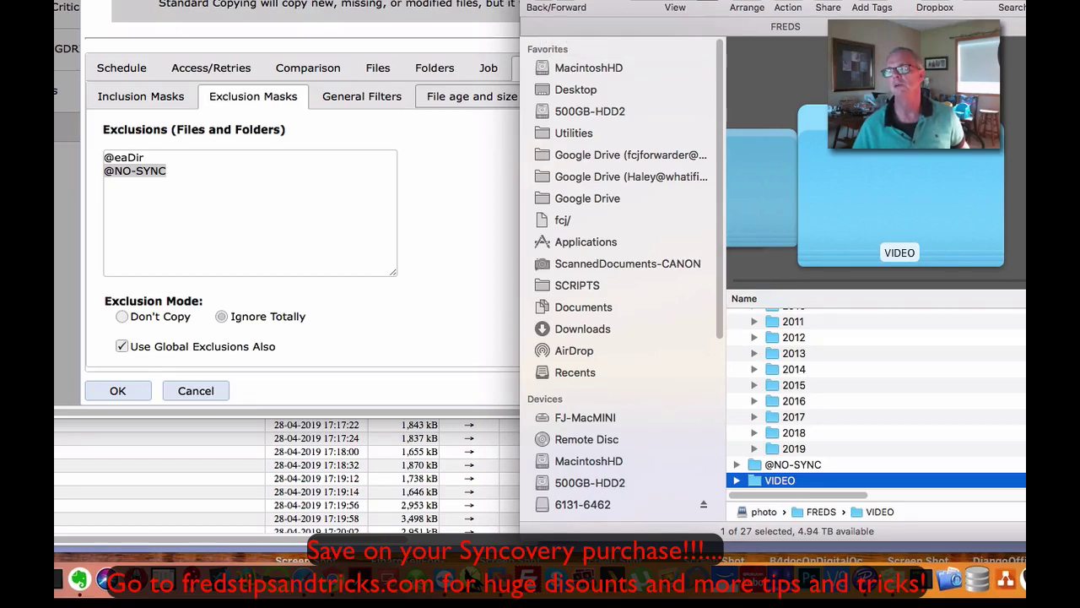
drag(1073, 304, 1079, 304)
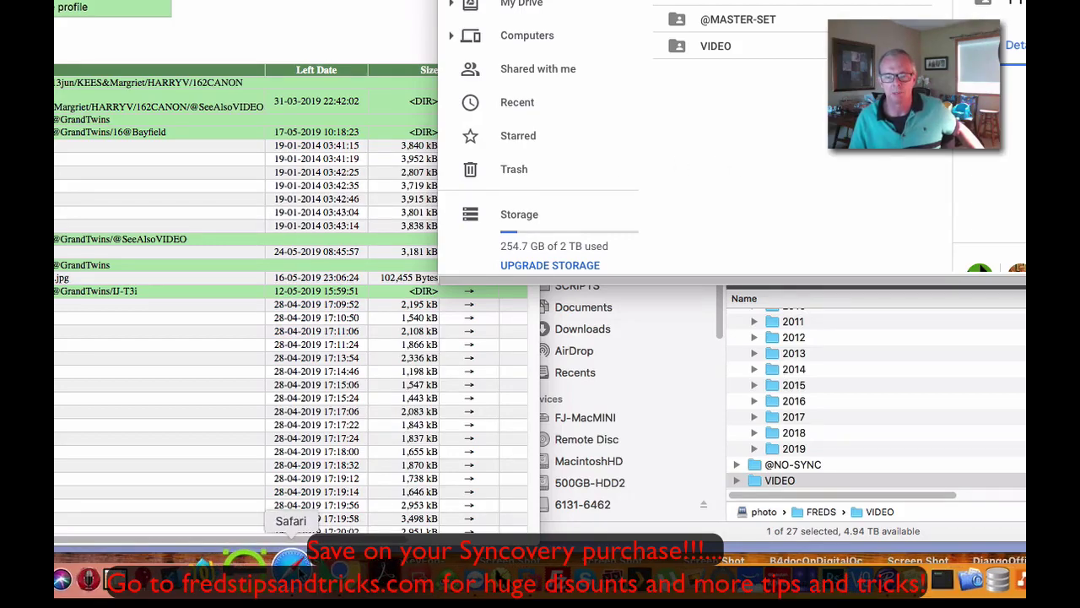
click(292, 561)
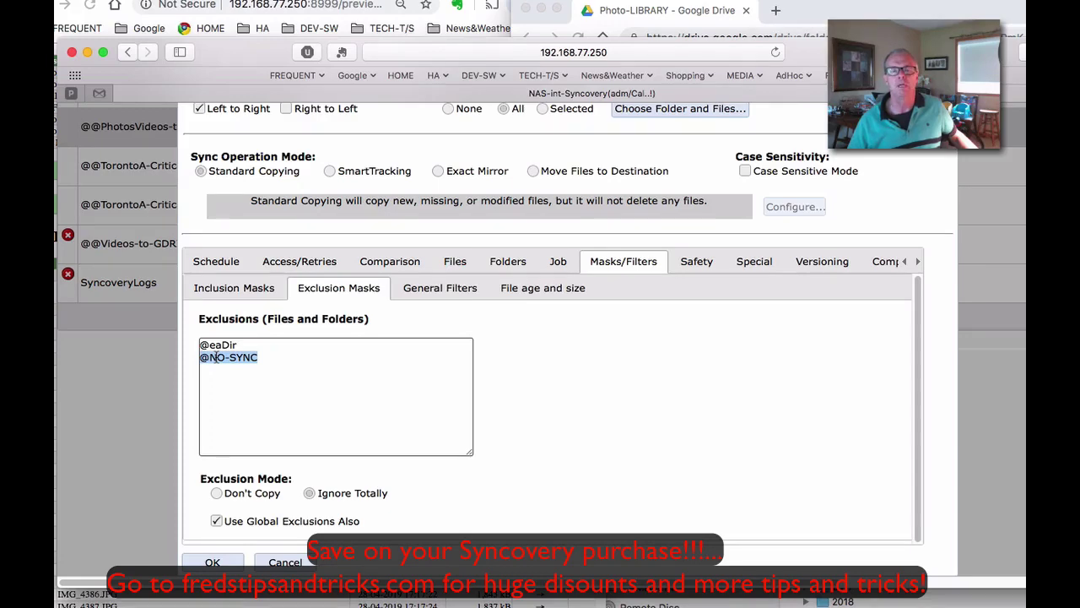
scroll(314, 354, up, 4)
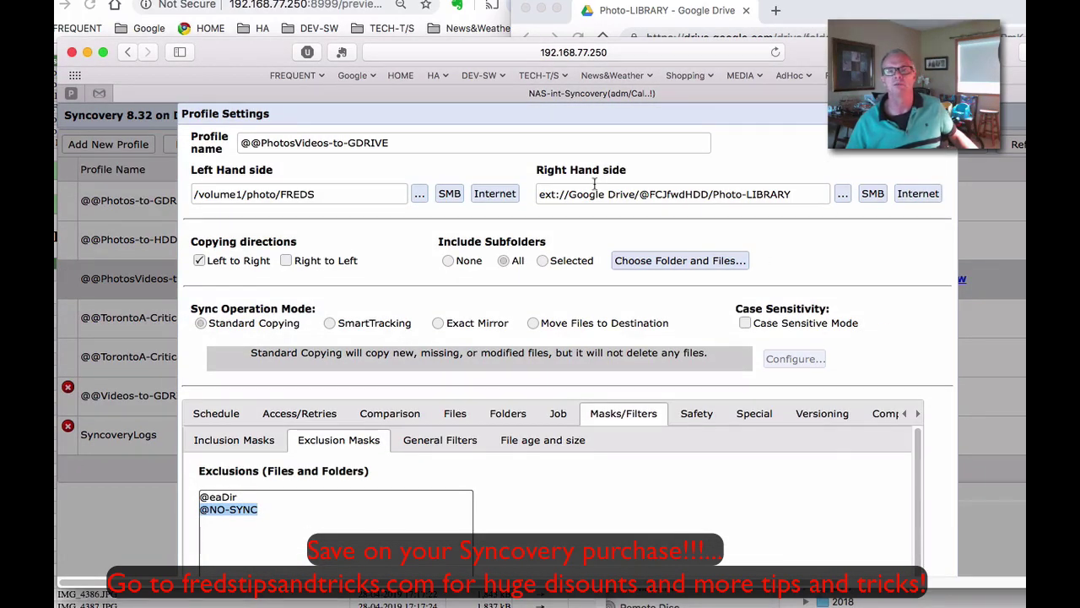
scroll(810, 477, down, 4)
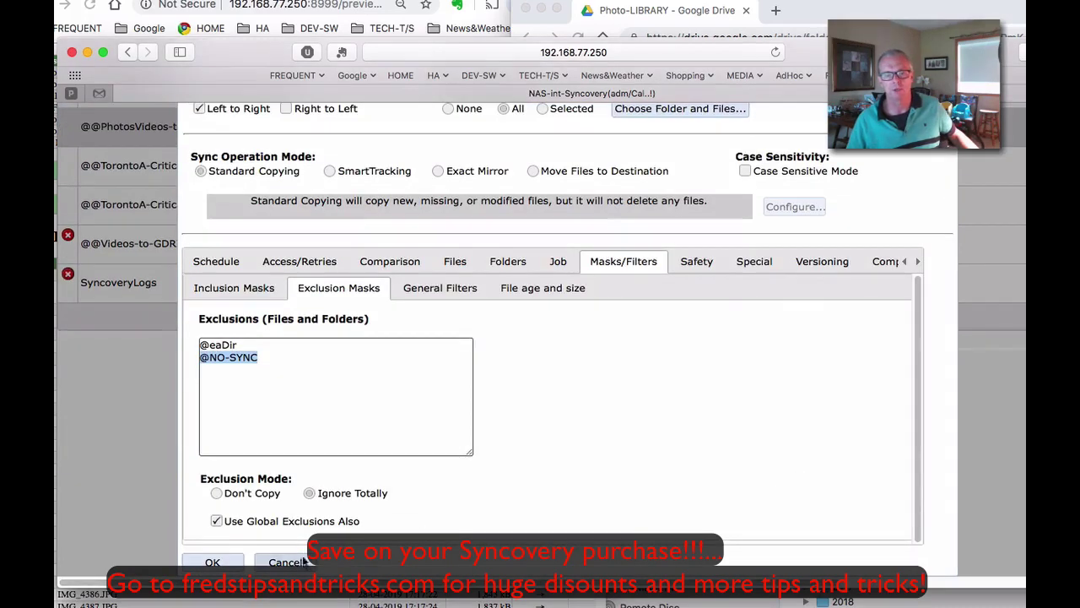
click(302, 562)
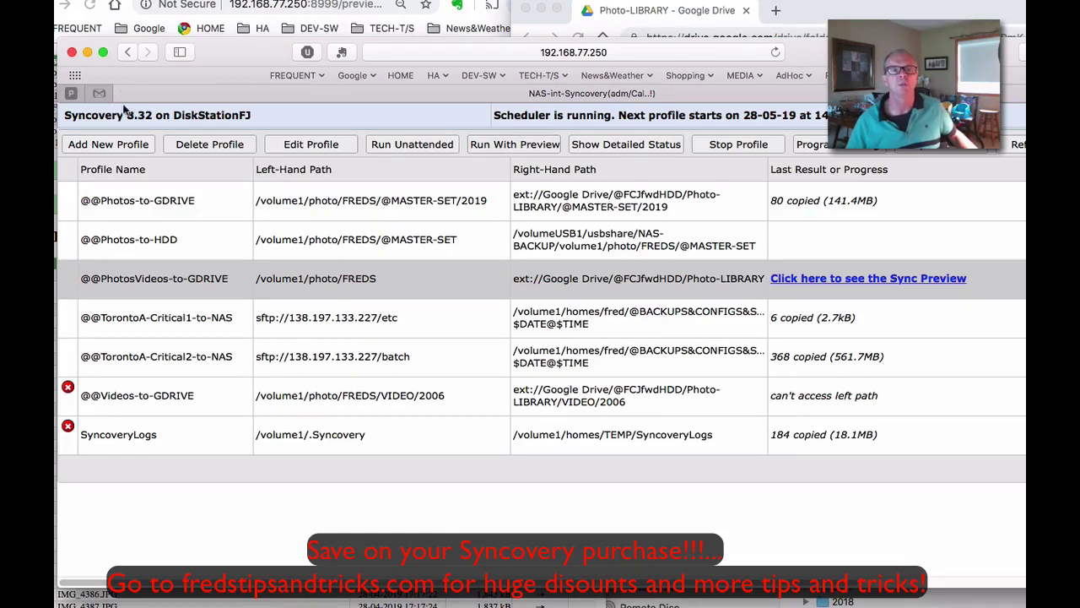
Switch to the Chrome window with the existing sync preview and examine its file list through to the VIDEO folders
click(55, 129)
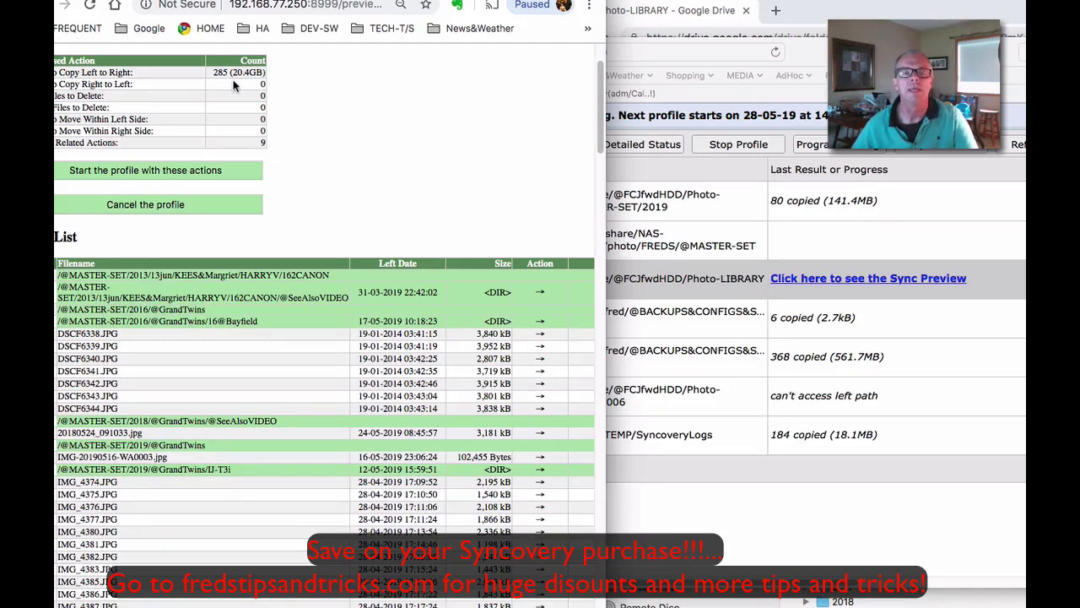
scroll(448, 257, down, 5)
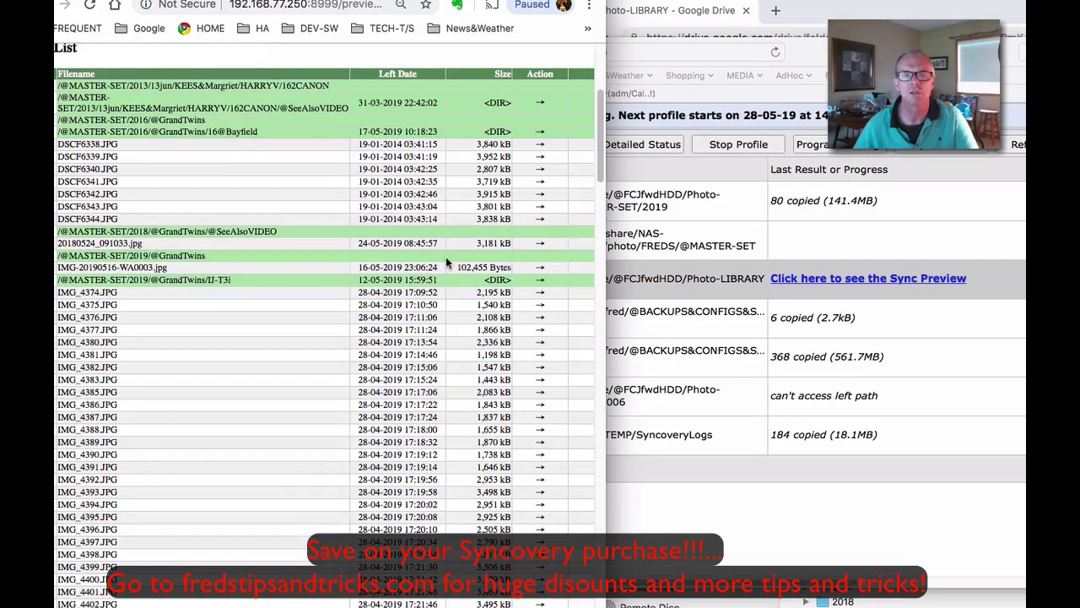
scroll(445, 257, down, 20)
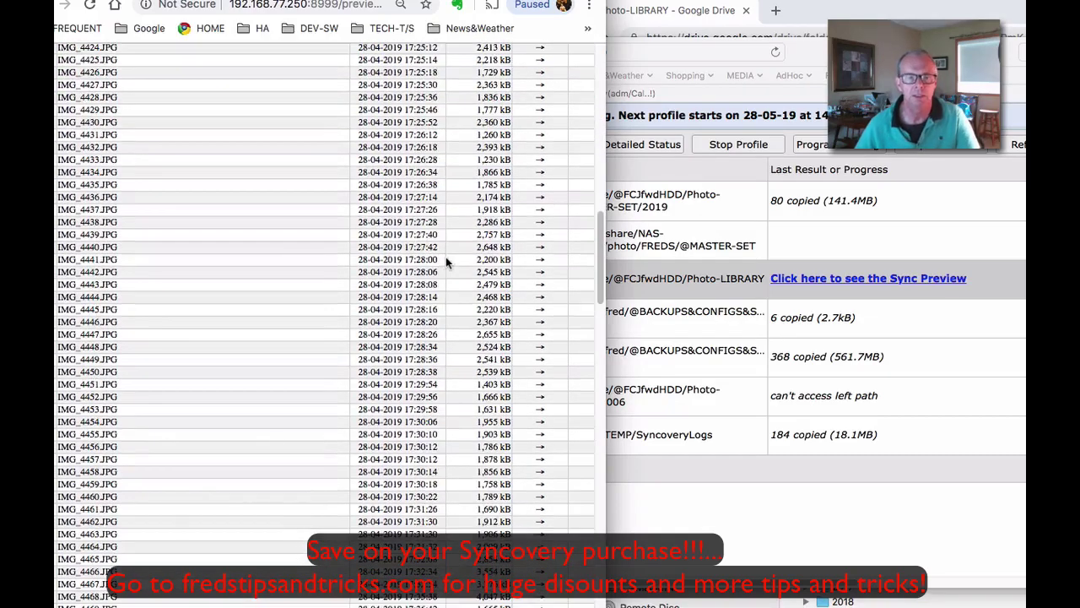
scroll(445, 257, down, 20)
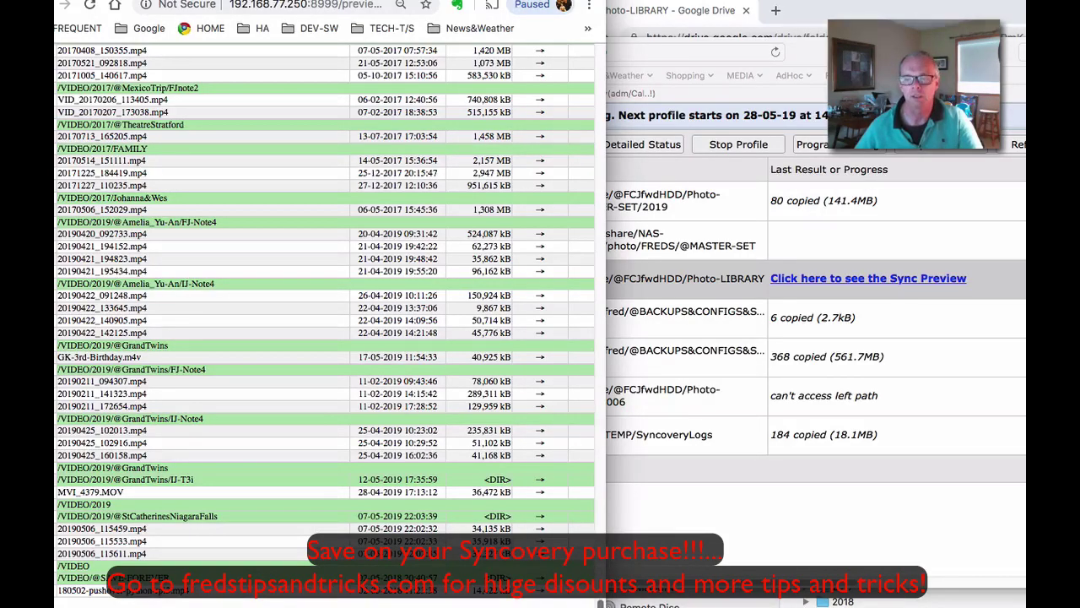
click(648, 280)
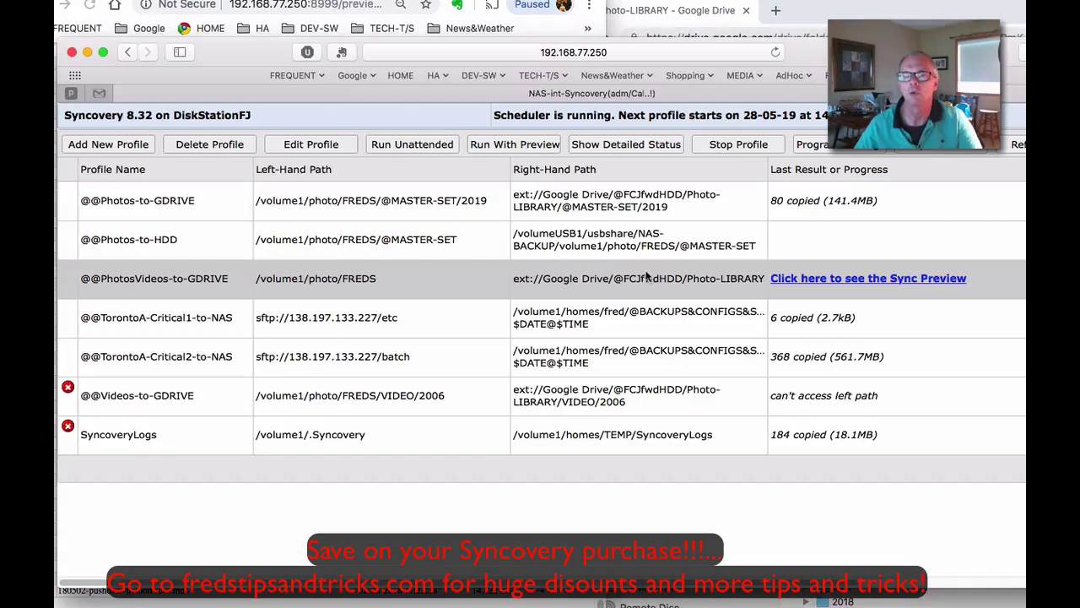
click(298, 147)
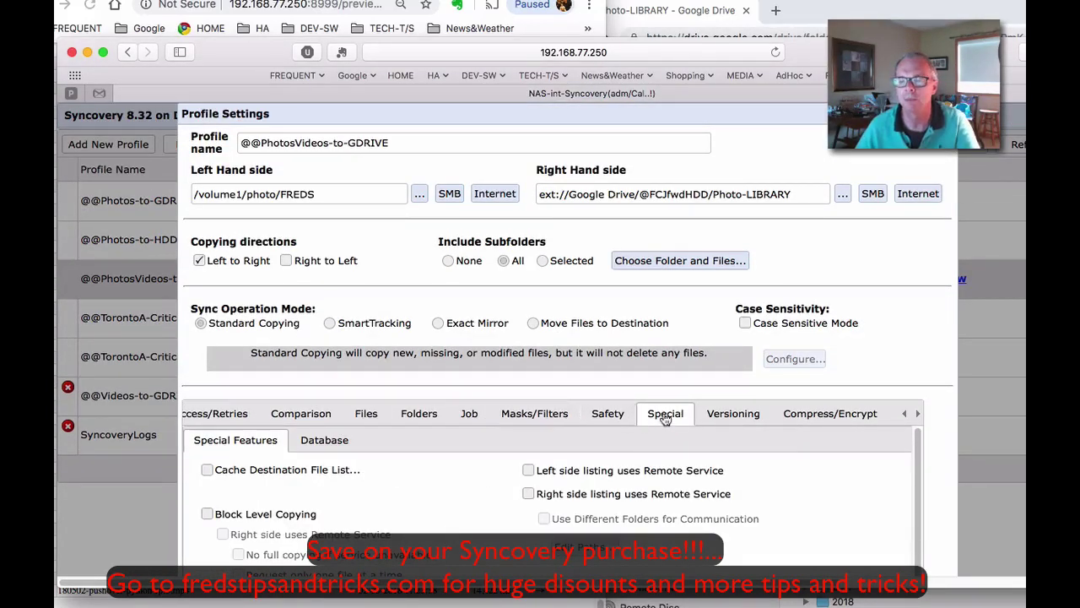
scroll(482, 449, down, 3)
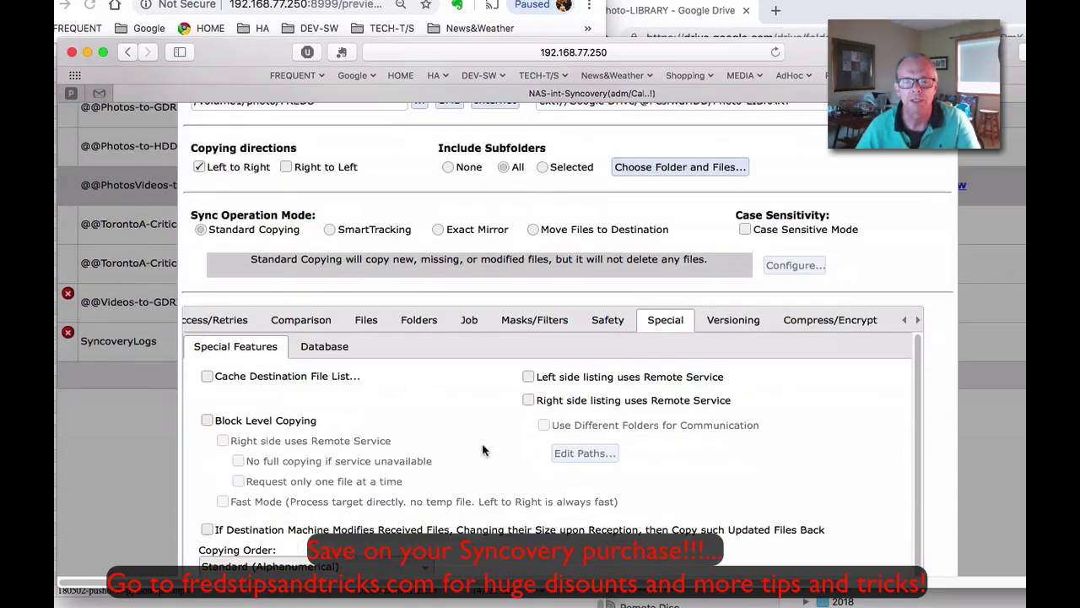
scroll(483, 450, down, 2)
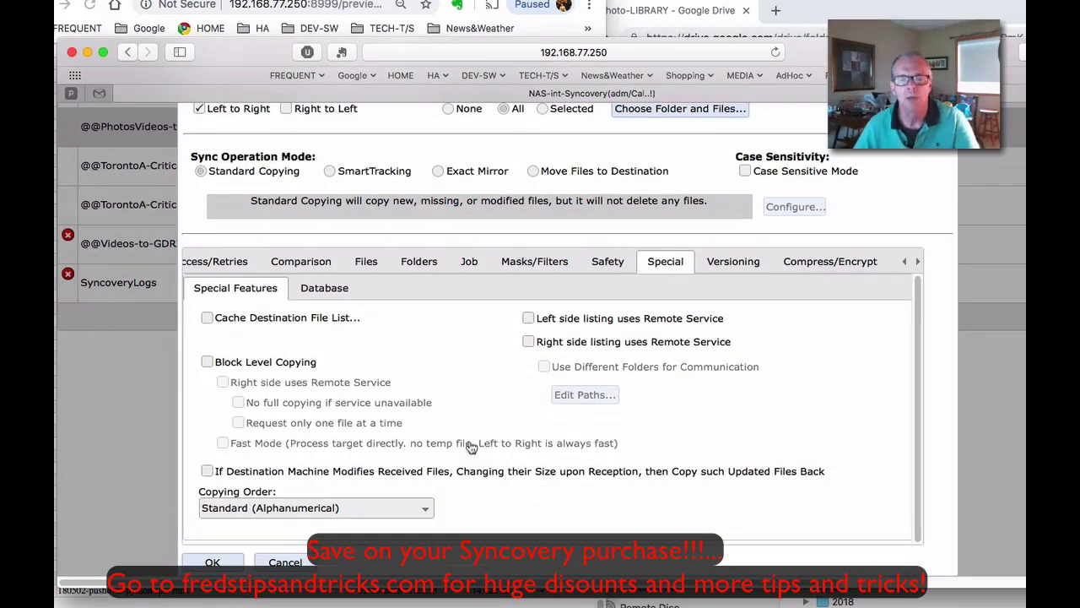
click(256, 509)
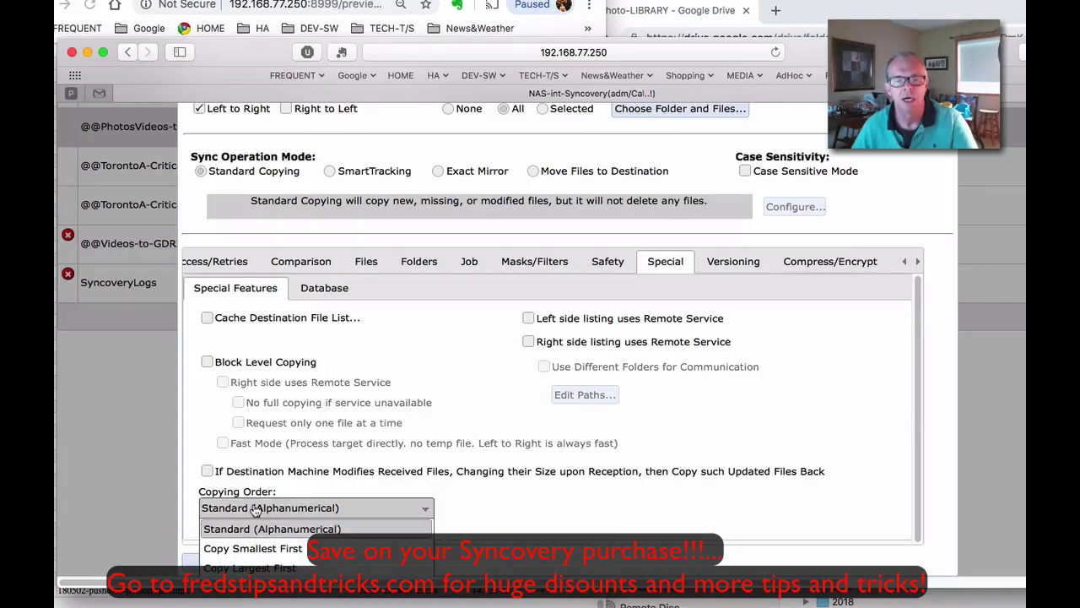
scroll(269, 513, down, 1)
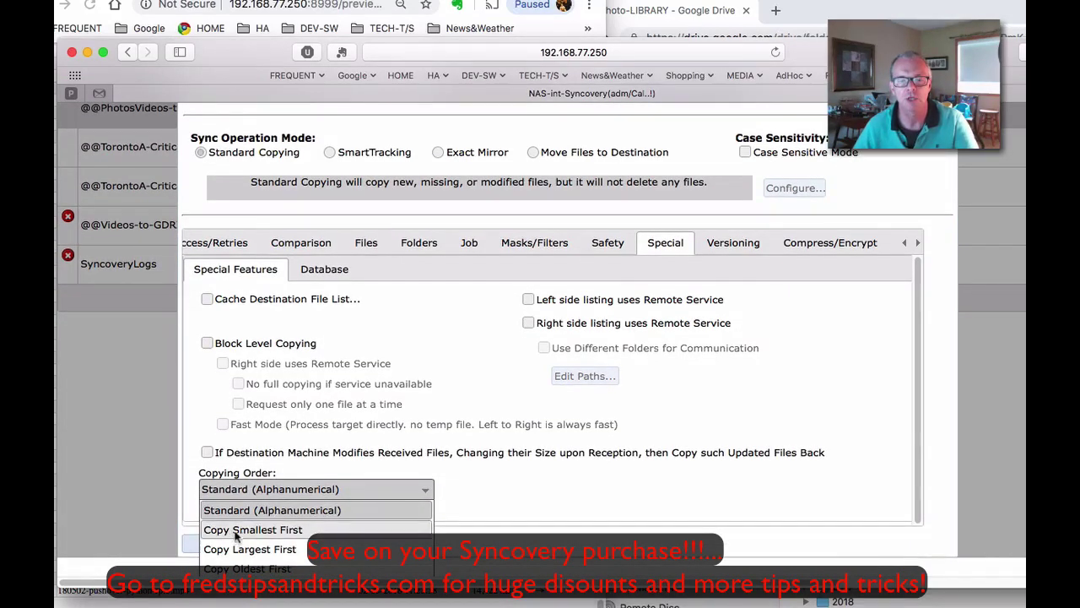
click(249, 530)
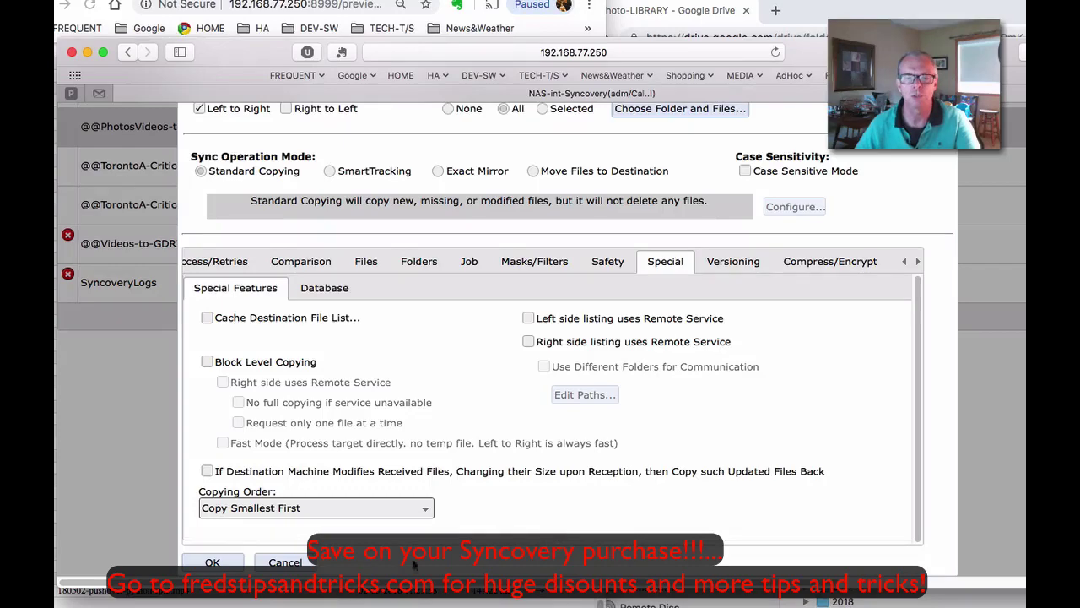
click(213, 562)
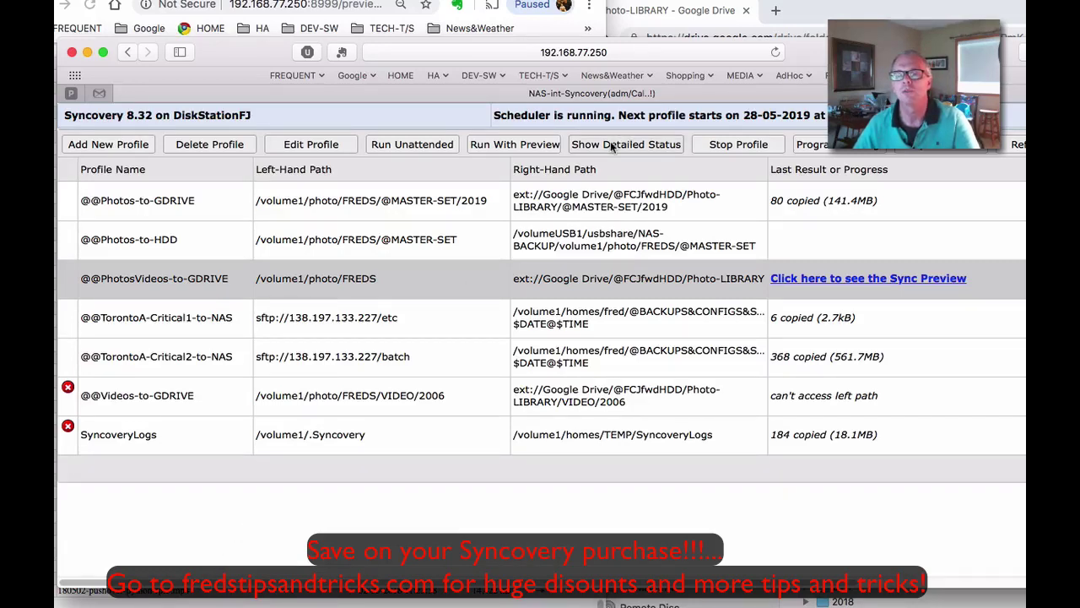
click(537, 145)
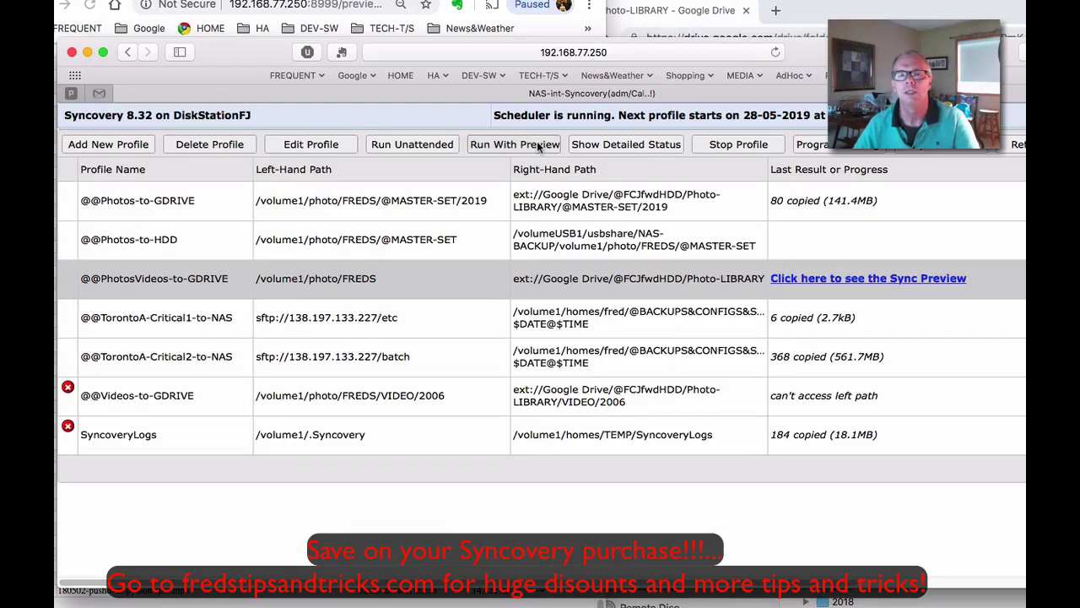
click(739, 144)
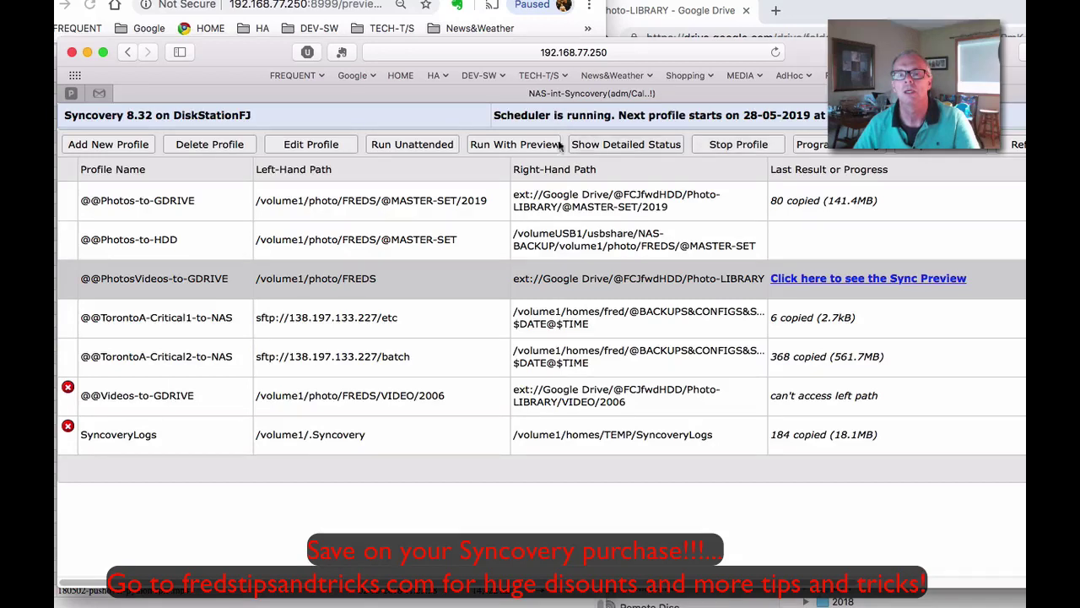
click(532, 145)
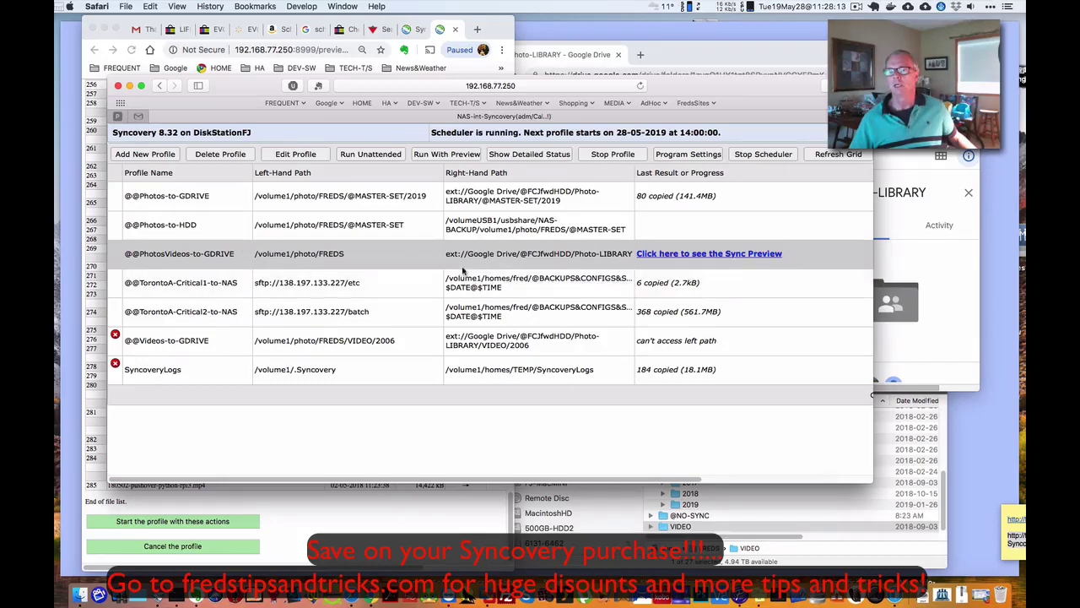
click(669, 254)
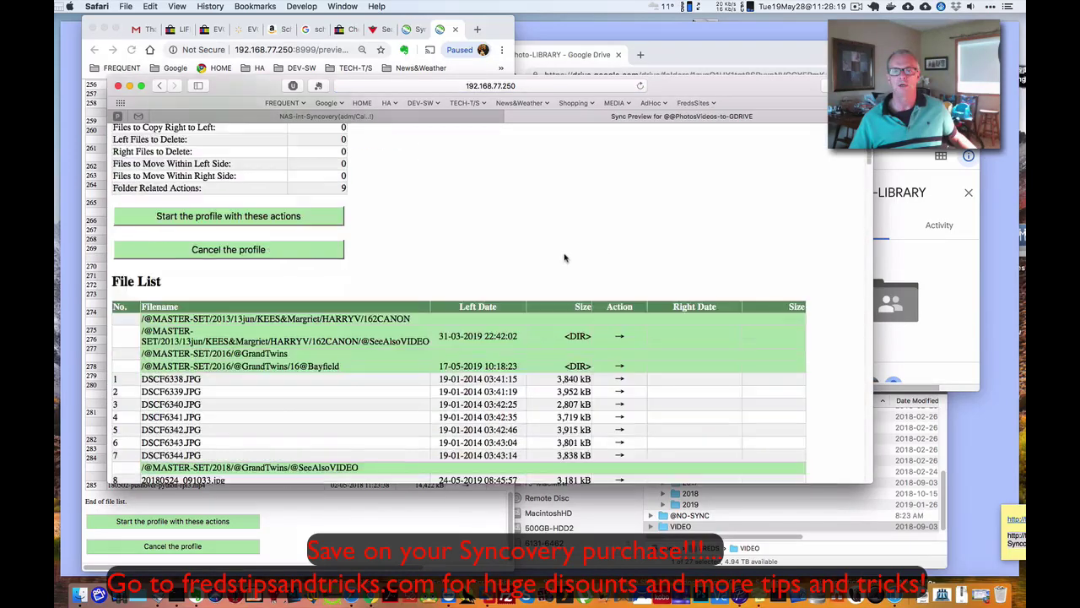
scroll(567, 259, down, 5)
scroll(573, 264, down, 5)
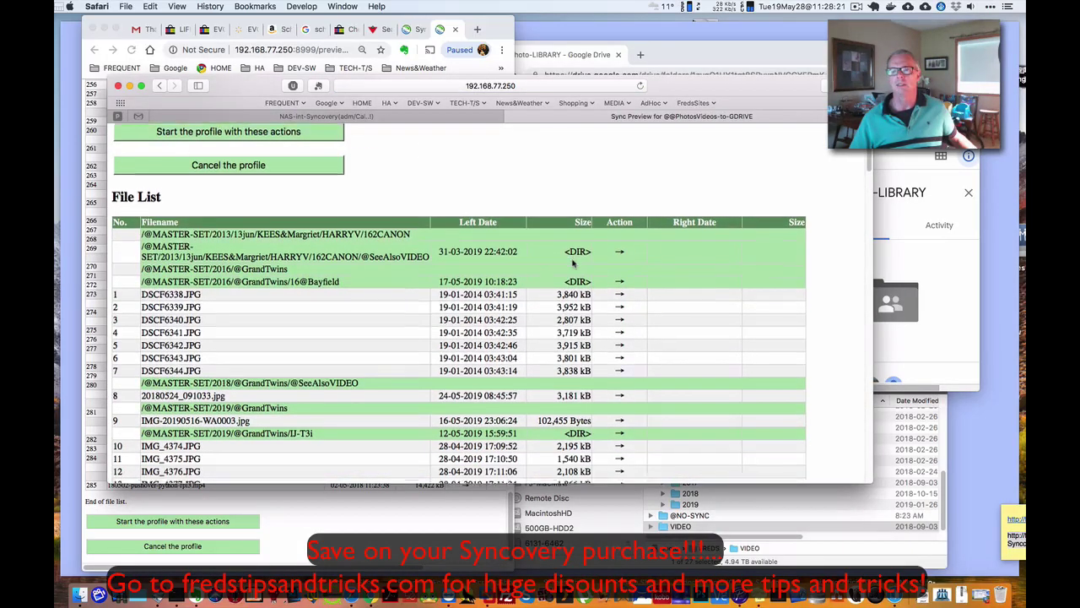
scroll(573, 262, down, 20)
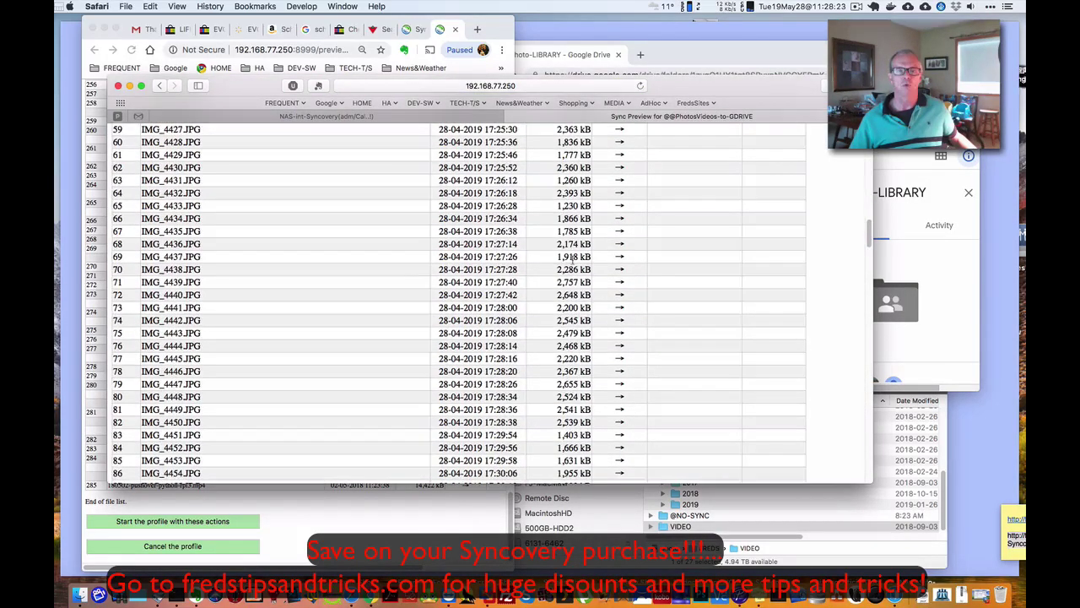
scroll(573, 263, down, 20)
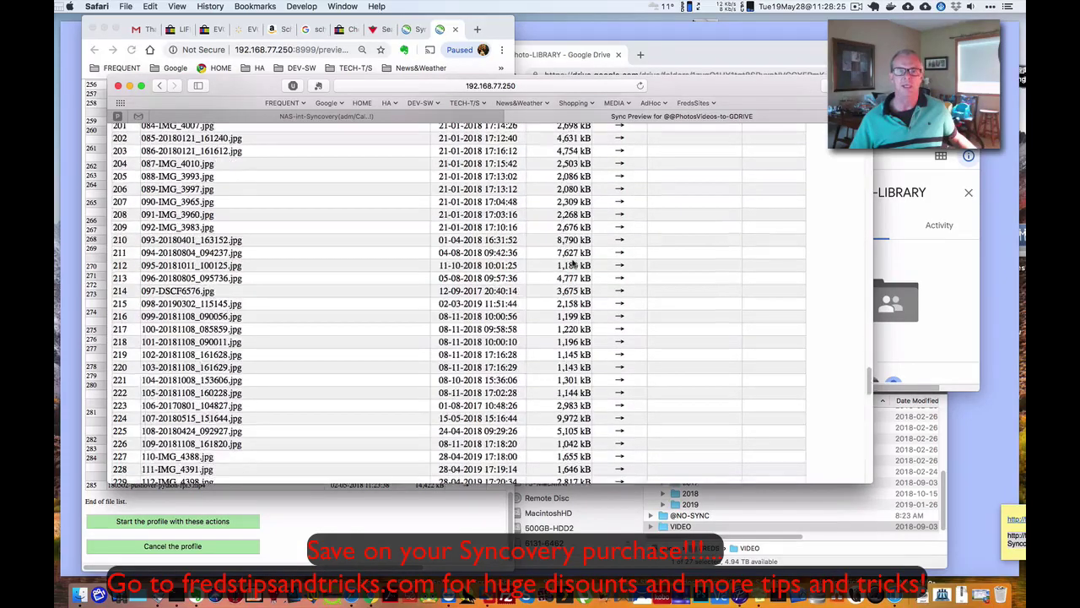
scroll(573, 264, up, 20)
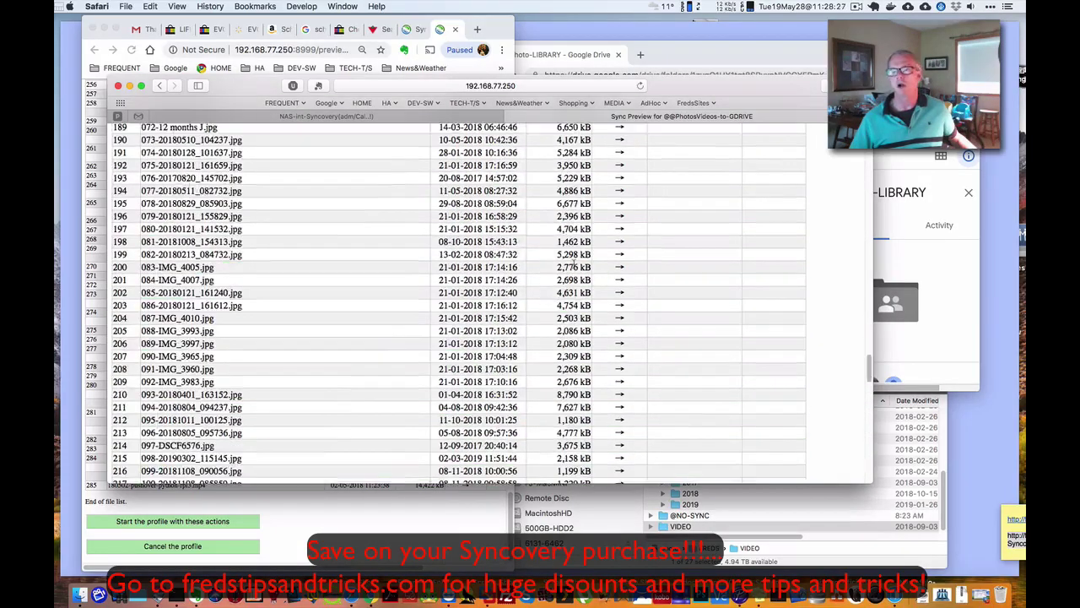
scroll(576, 274, up, 20)
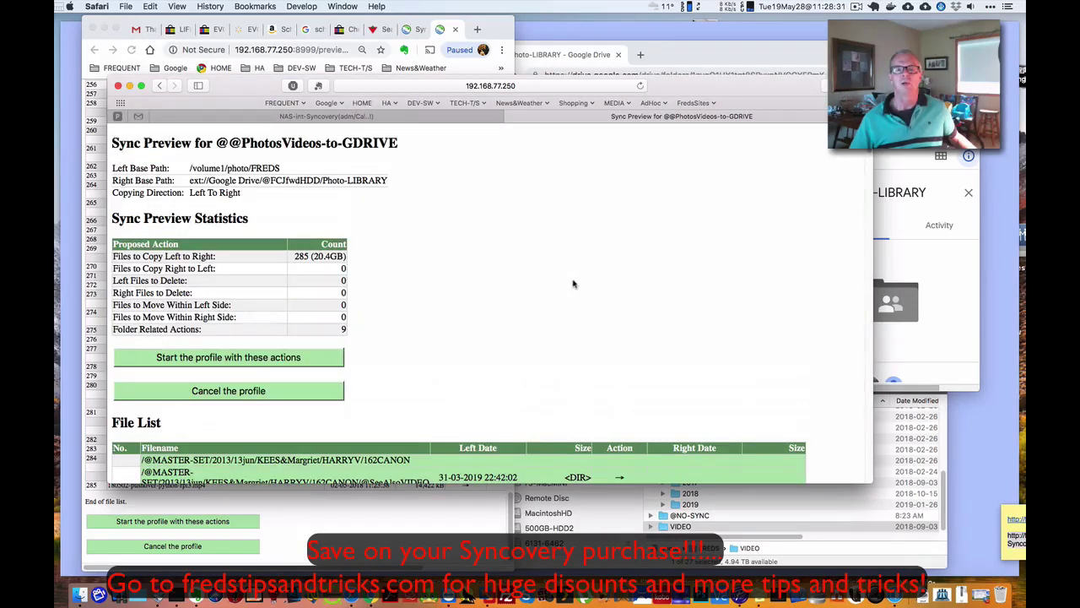
click(235, 357)
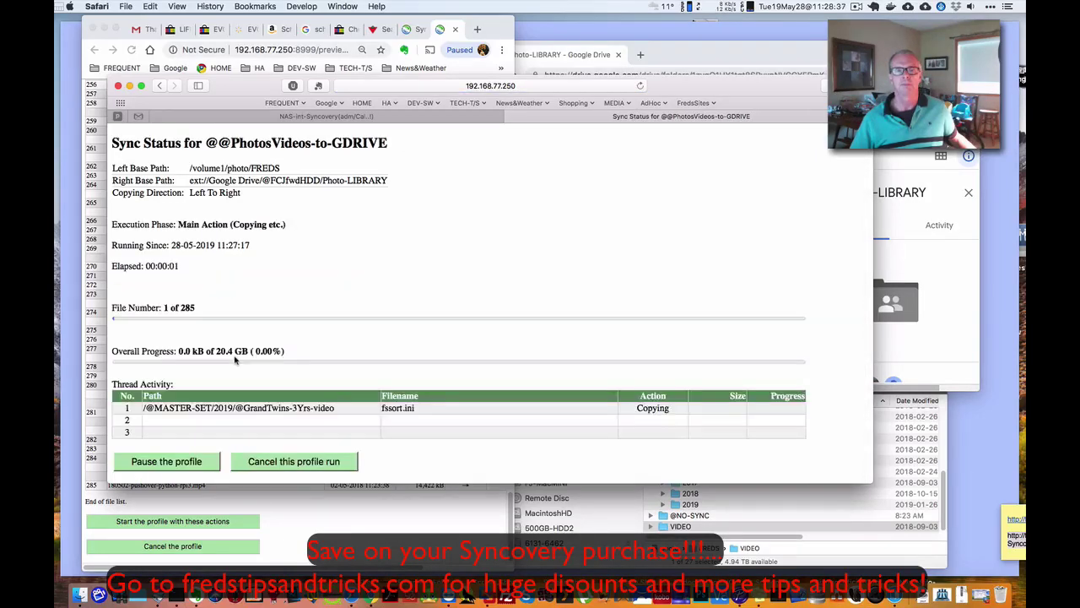